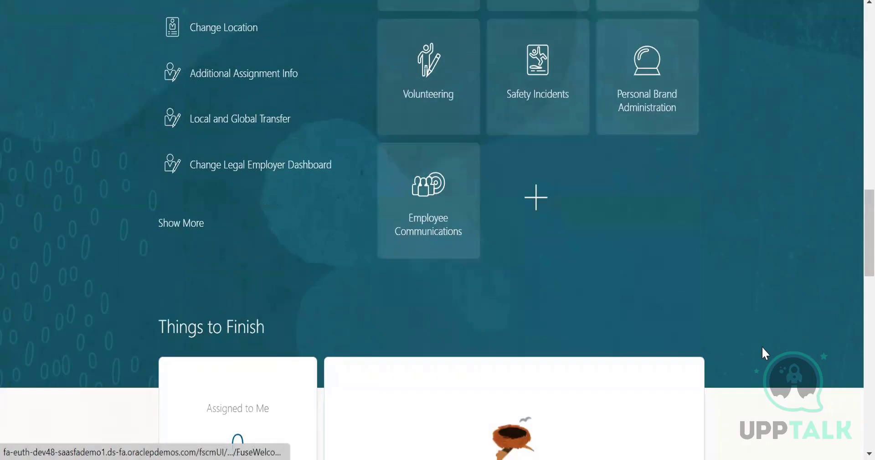
- Expand the home page's quick actions and look through the complete list as far as the Payroll section
scroll(806, 366, "down", 5)
scroll(785, 348, "down", 2)
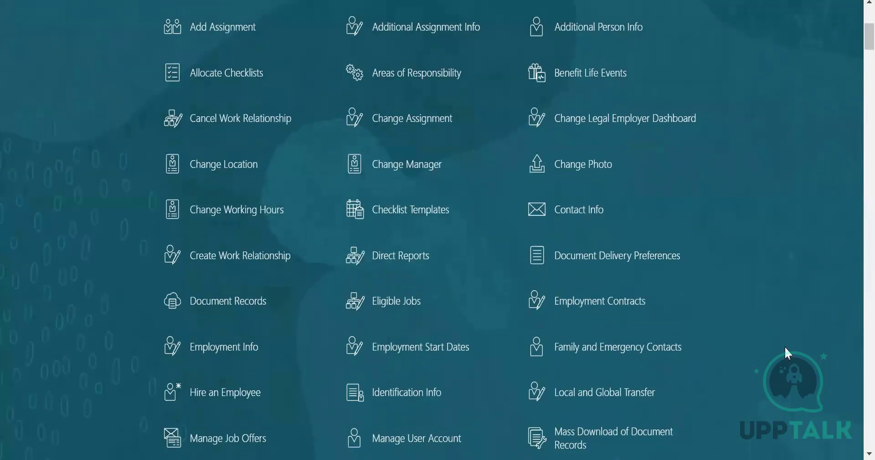
scroll(785, 347, "down", 4)
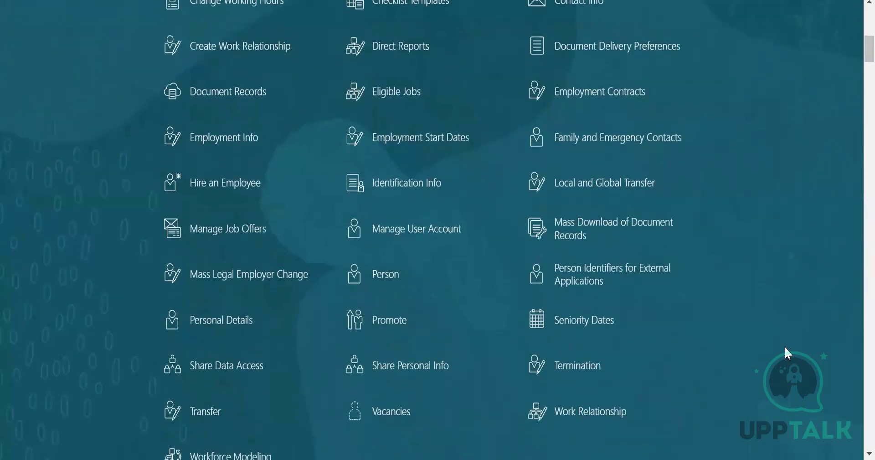
scroll(785, 347, "down", 9)
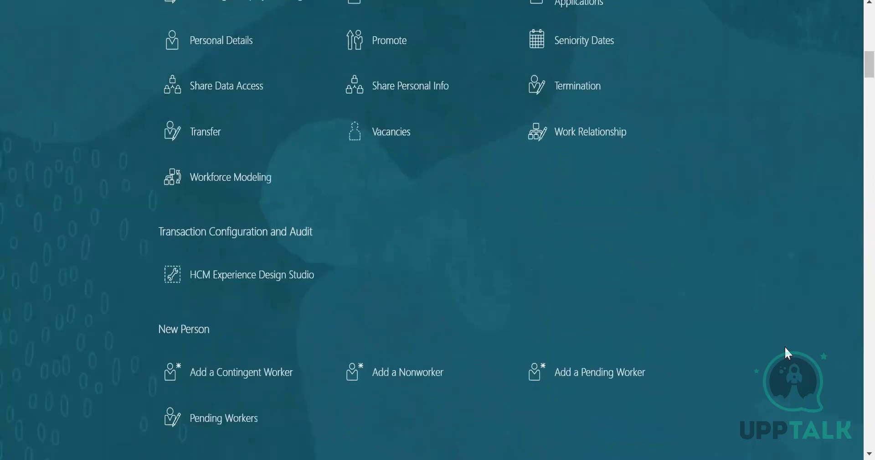
scroll(785, 347, "down", 9)
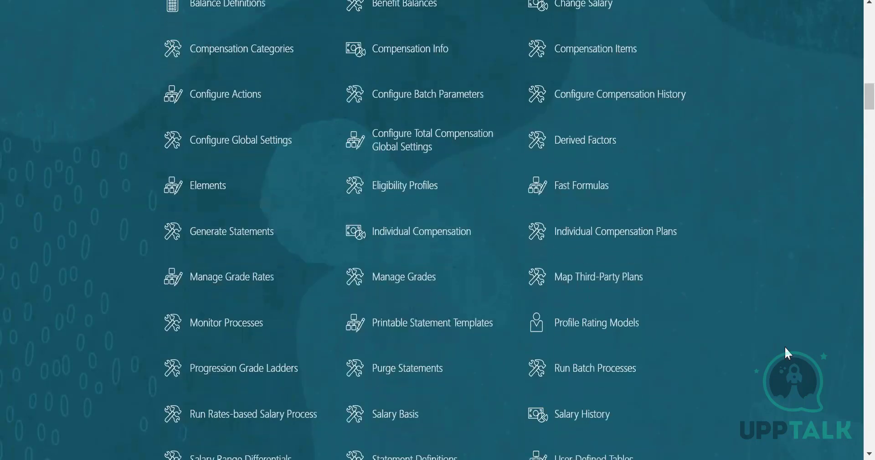
scroll(785, 348, "down", 7)
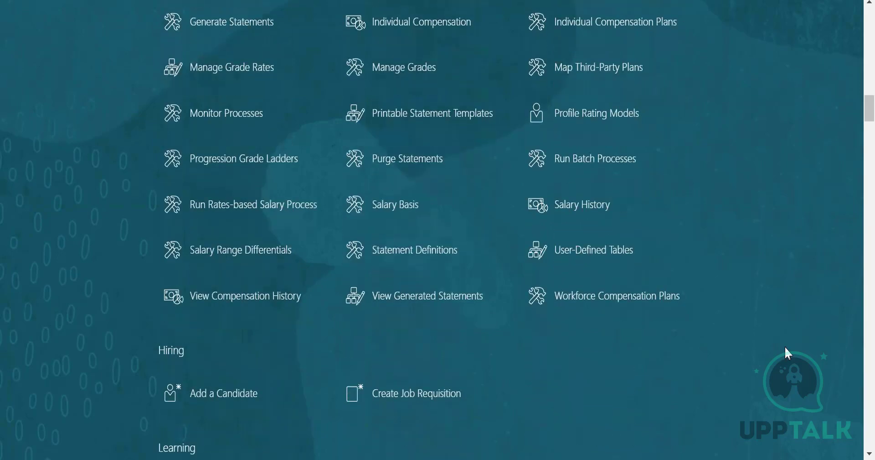
scroll(788, 353, "down", 3)
scroll(789, 352, "down", 5)
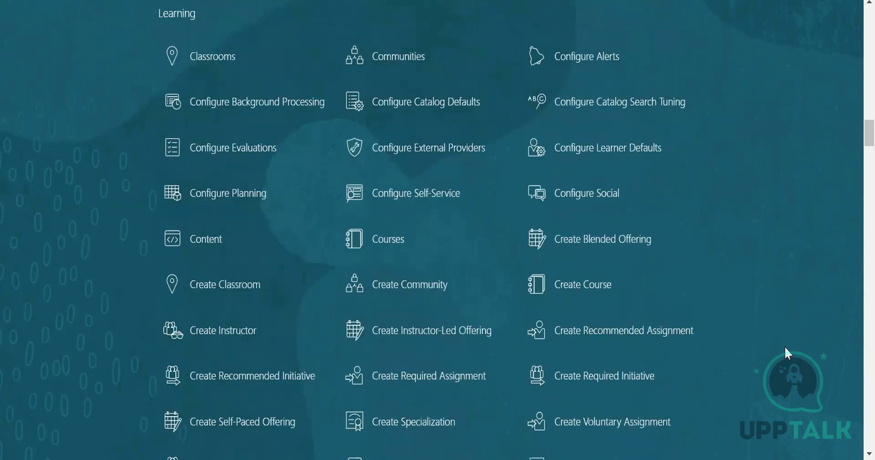
scroll(785, 346, "down", 5)
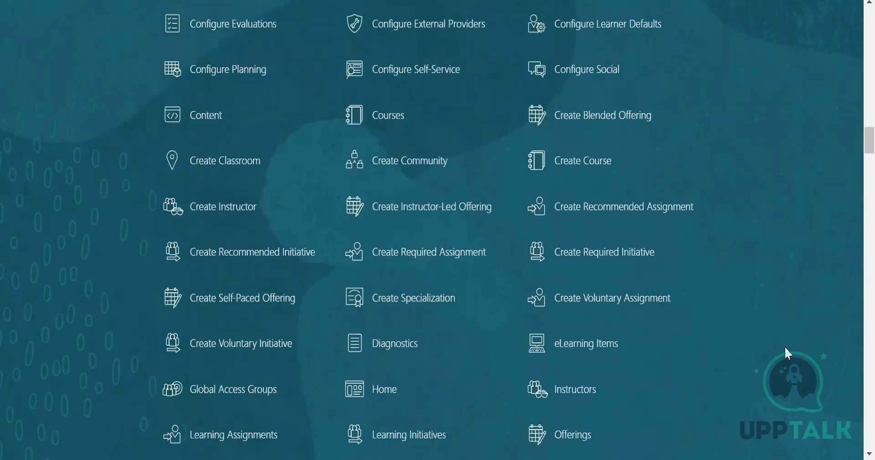
scroll(785, 348, "down", 14)
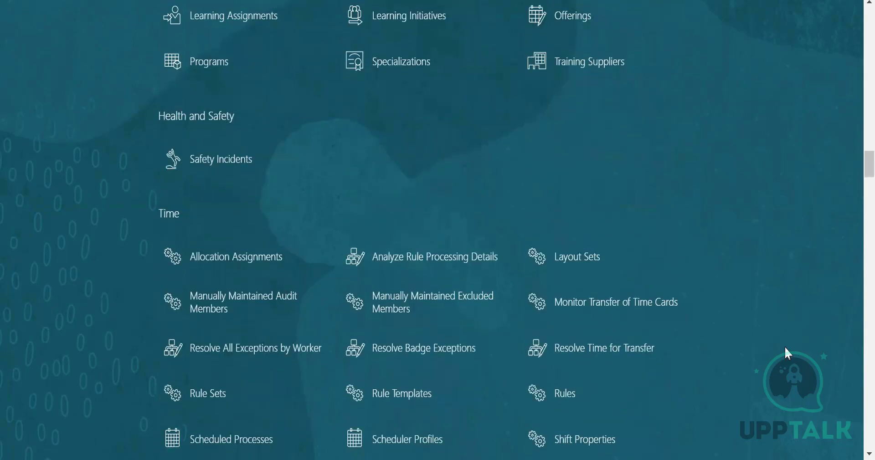
scroll(786, 347, "down", 20)
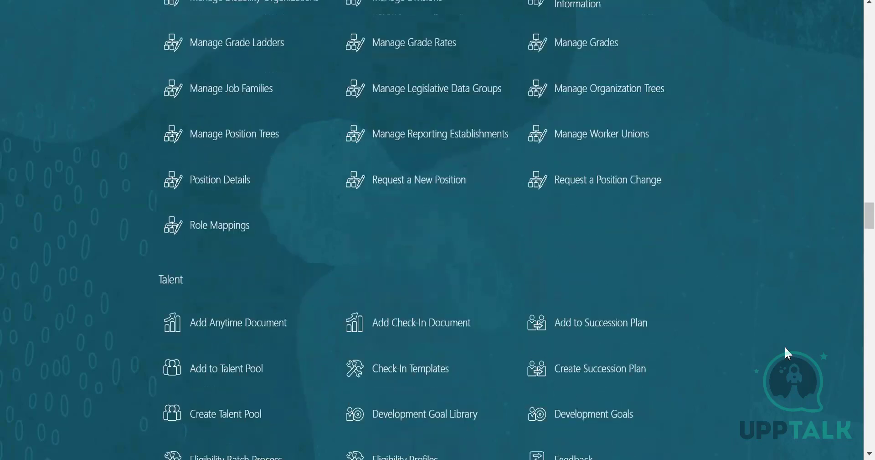
scroll(785, 347, "down", 17)
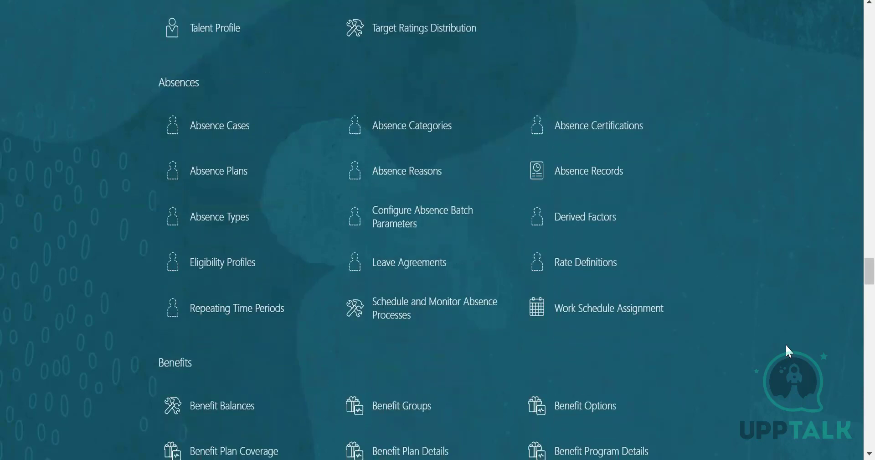
scroll(786, 345, "down", 14)
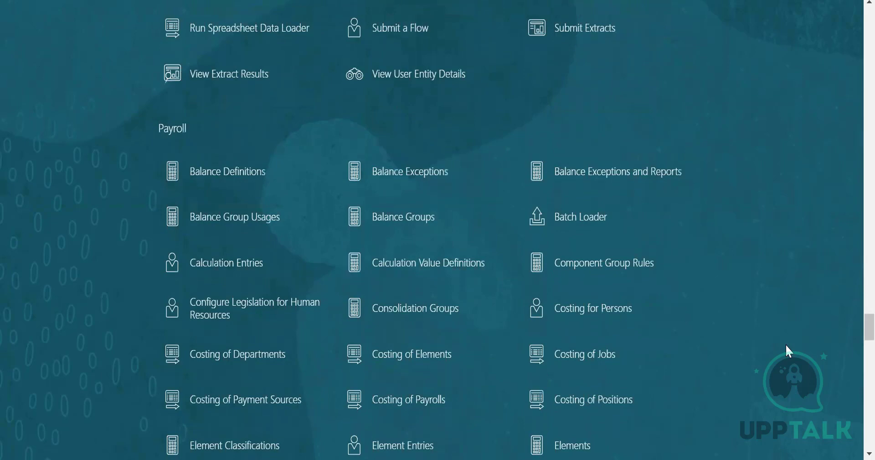
- Open Payroll Calculation Information from the Payroll quick actions and check which actions its search results offer
scroll(786, 345, "down", 6)
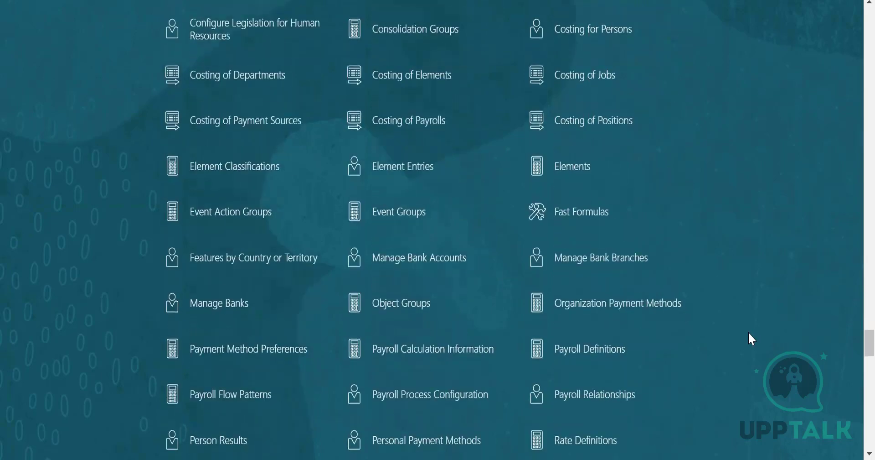
scroll(749, 333, "down", 3)
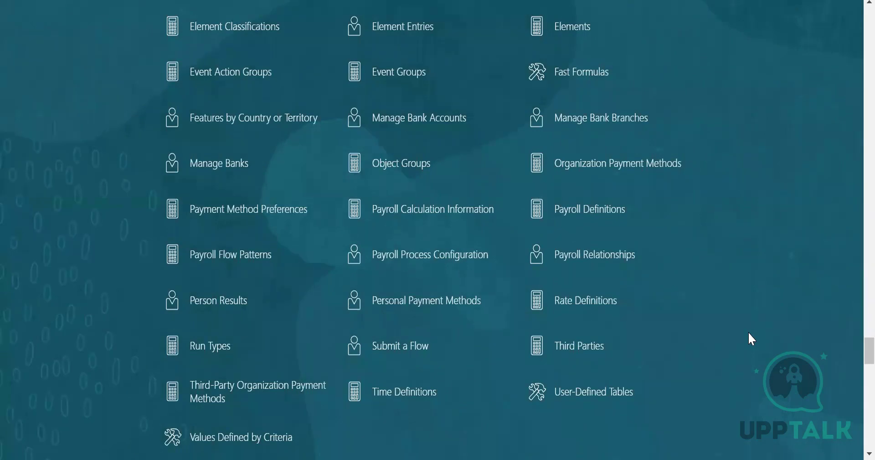
scroll(749, 332, "up", 3)
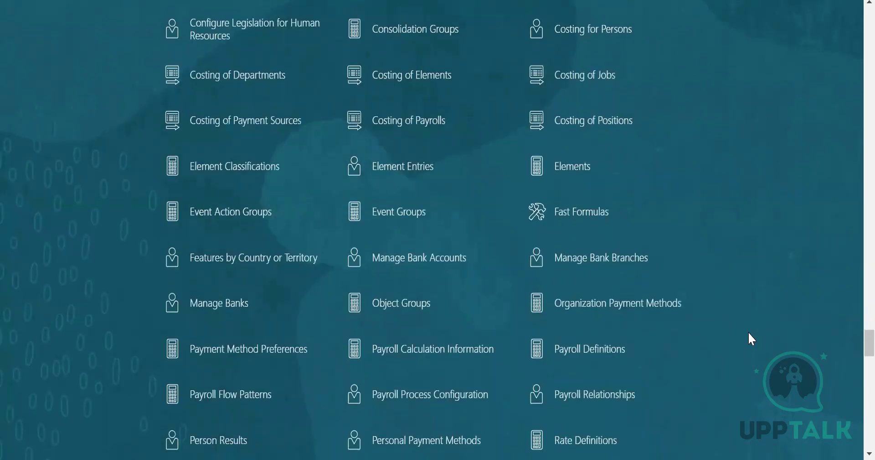
scroll(749, 332, "up", 5)
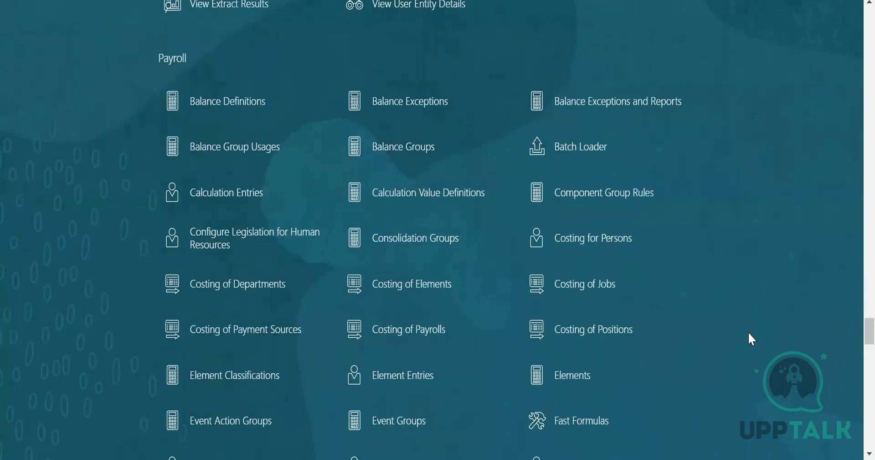
scroll(749, 332, "down", 2)
scroll(749, 333, "down", 4)
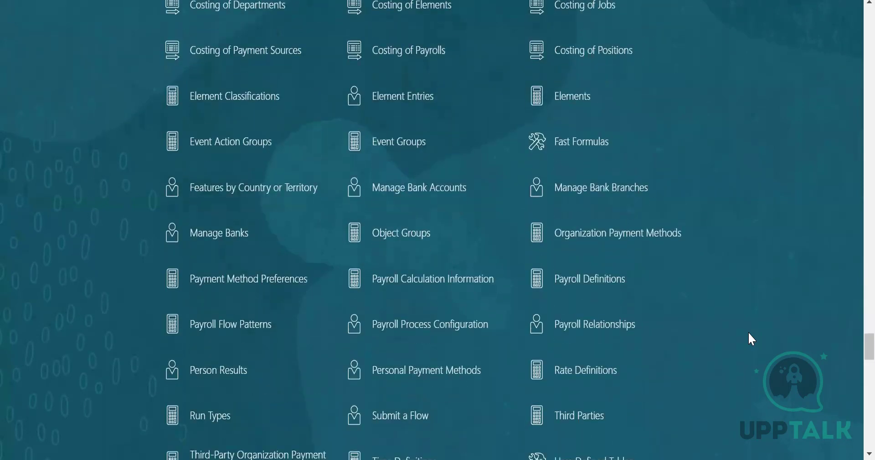
scroll(769, 352, "down", 3)
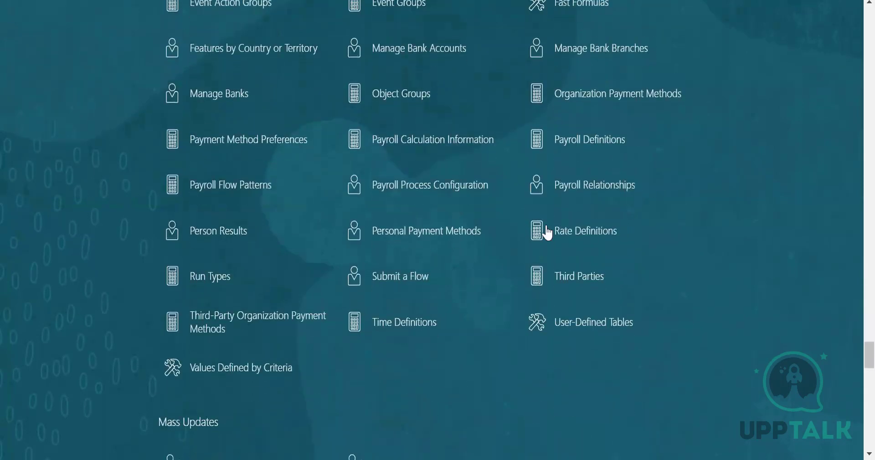
left_click(442, 147)
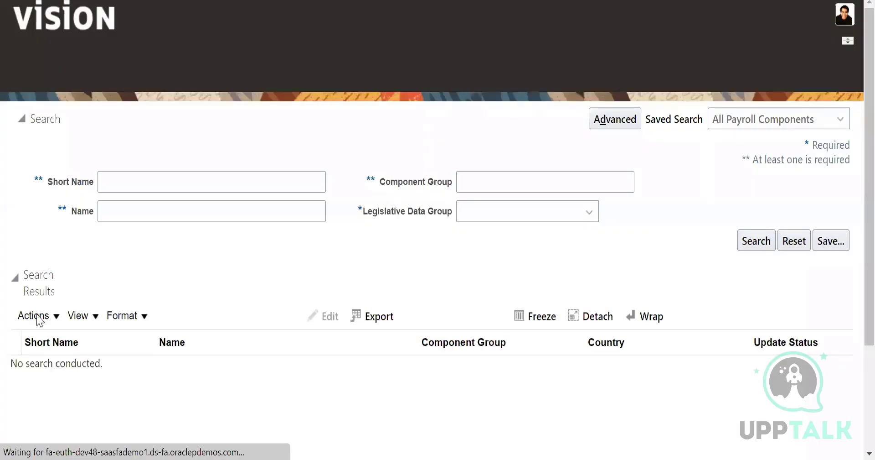
left_click(38, 315)
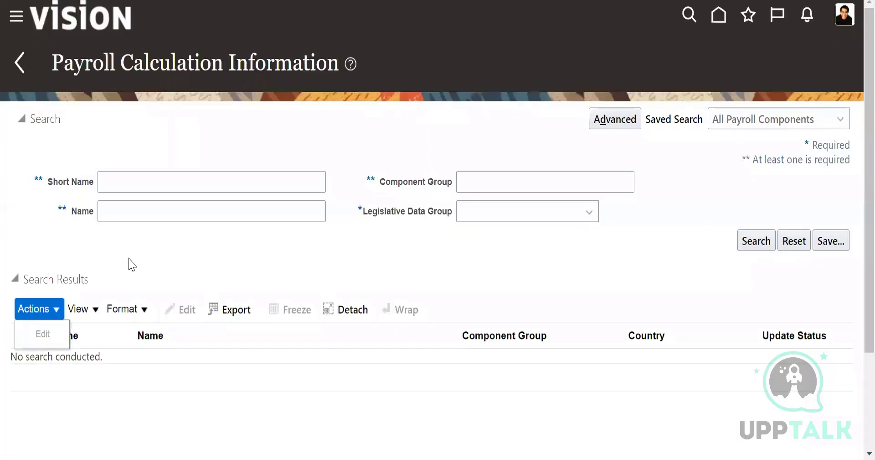
left_click(126, 259)
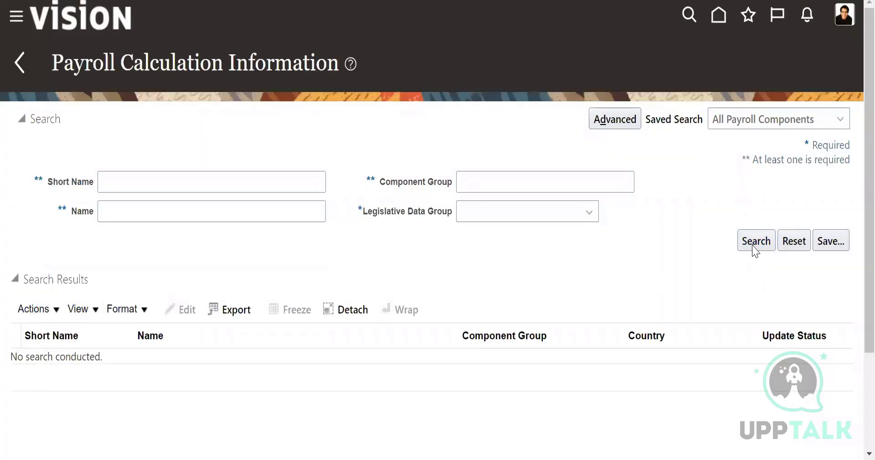
- Search for payroll components with short name A% in the US Legislative Data Group
left_click(150, 183)
type("A")
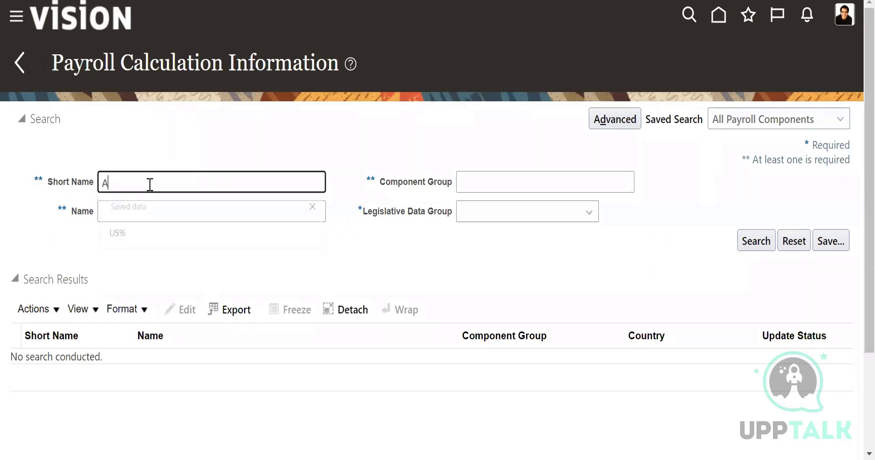
type("%")
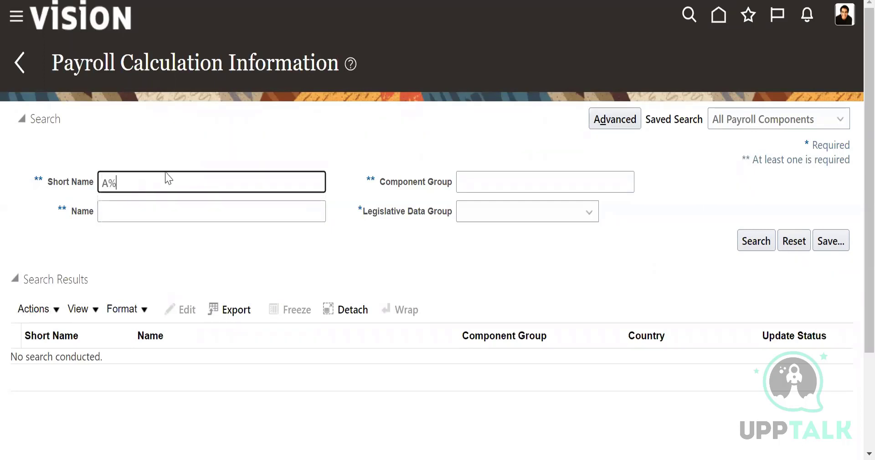
left_click(758, 240)
left_click(481, 216)
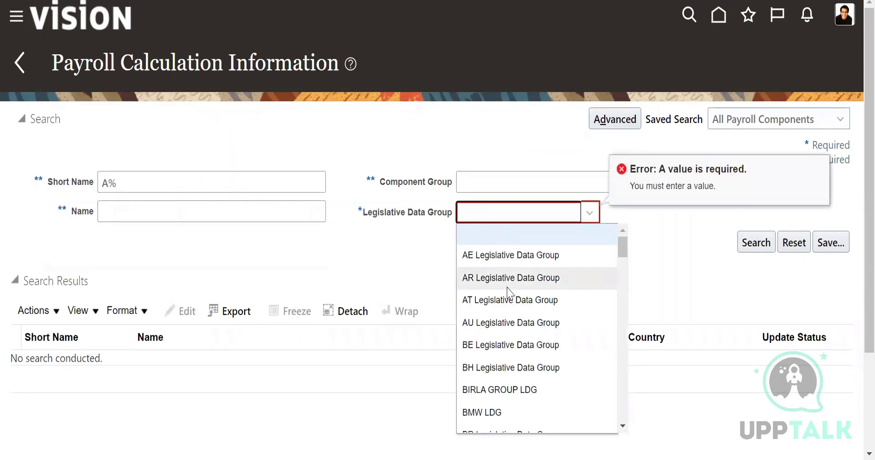
key("u")
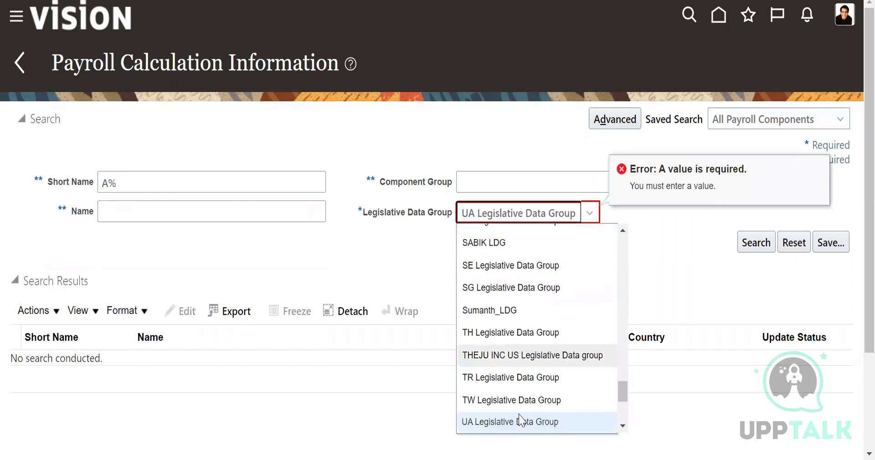
scroll(527, 387, "down", 1)
left_click(527, 396)
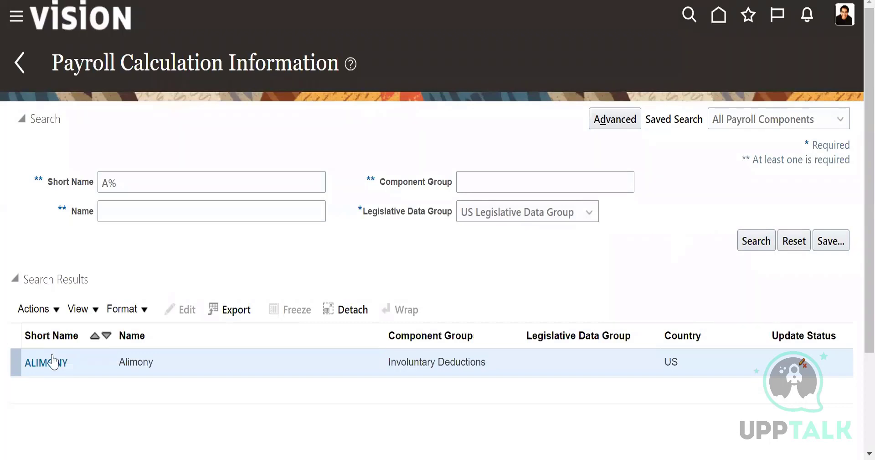
- Open the ALIMONY component and examine its references for wage basis rules, calculation factors and calculation cards
left_click(52, 362)
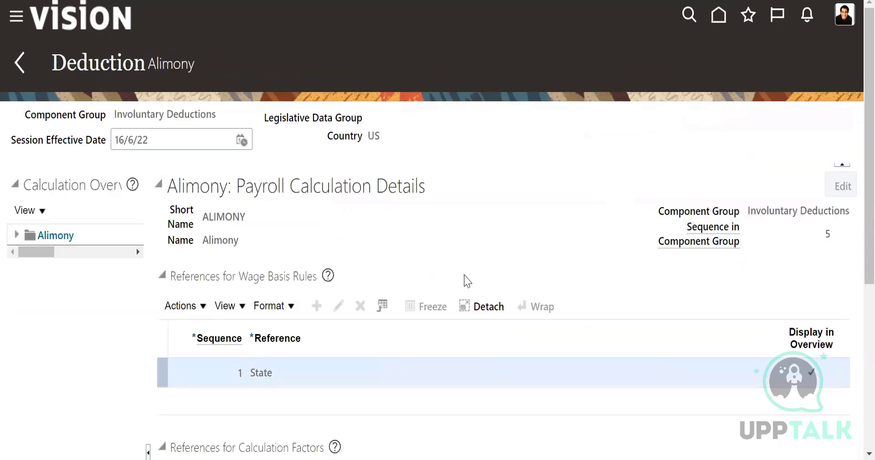
scroll(563, 275, "down", 6)
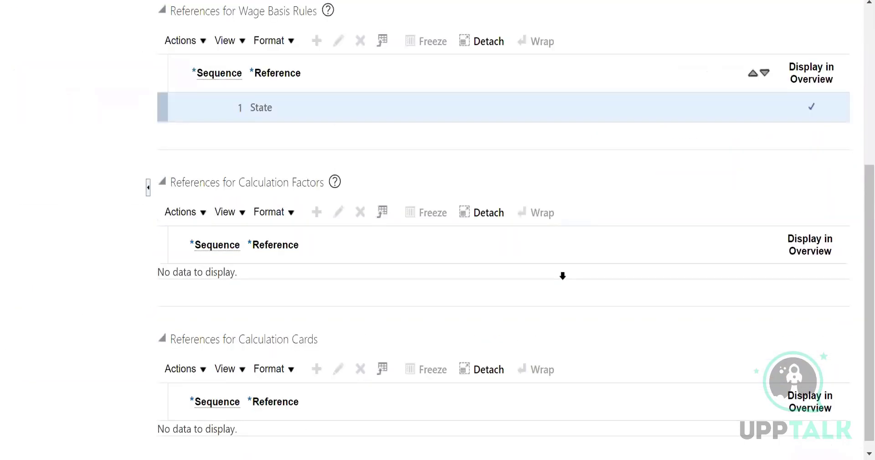
scroll(564, 283, "up", 6)
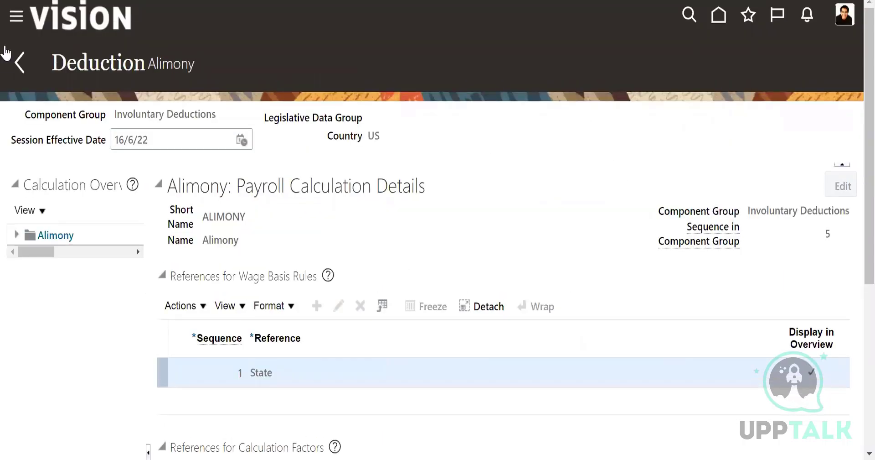
- Return to the home page and bring up the Payroll section in the expanded quick actions
left_click(5, 51)
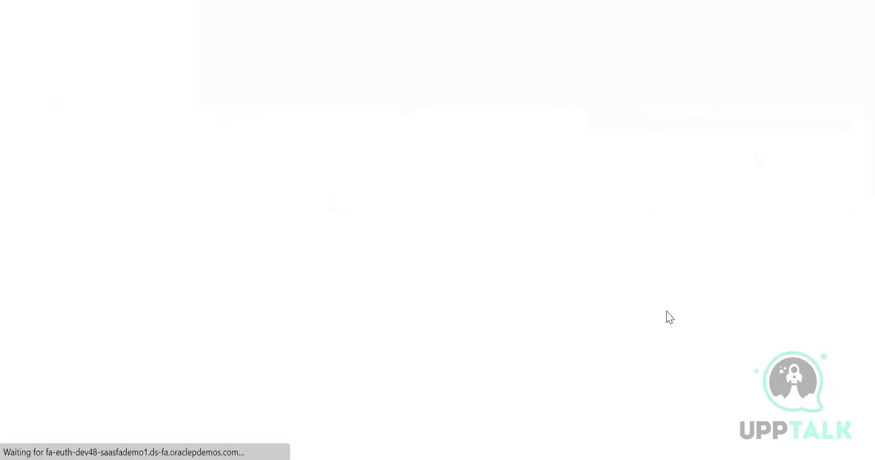
scroll(670, 317, "down", 7)
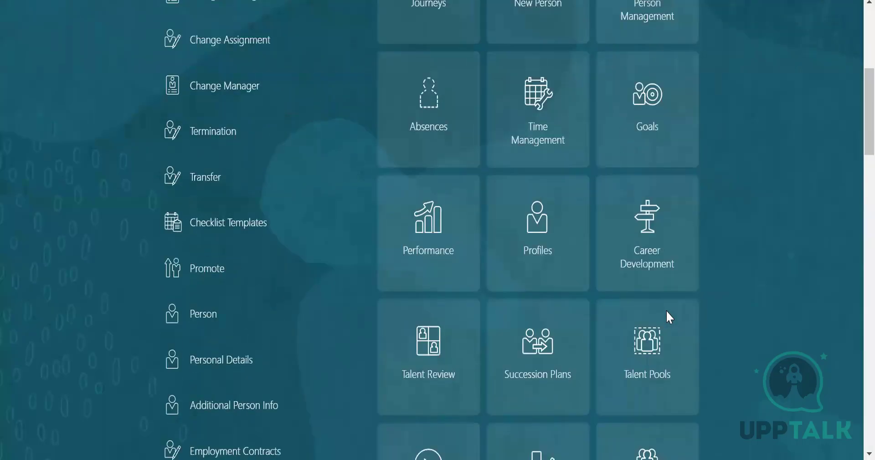
scroll(668, 312, "down", 10)
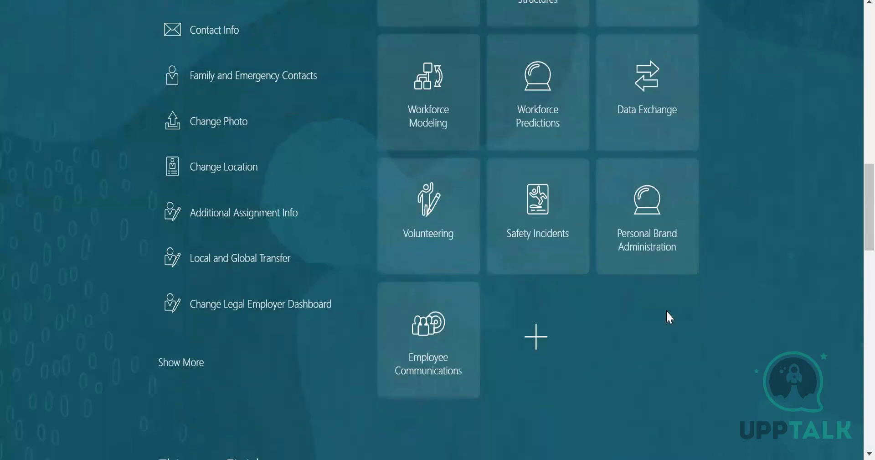
scroll(529, 342, "up", 1)
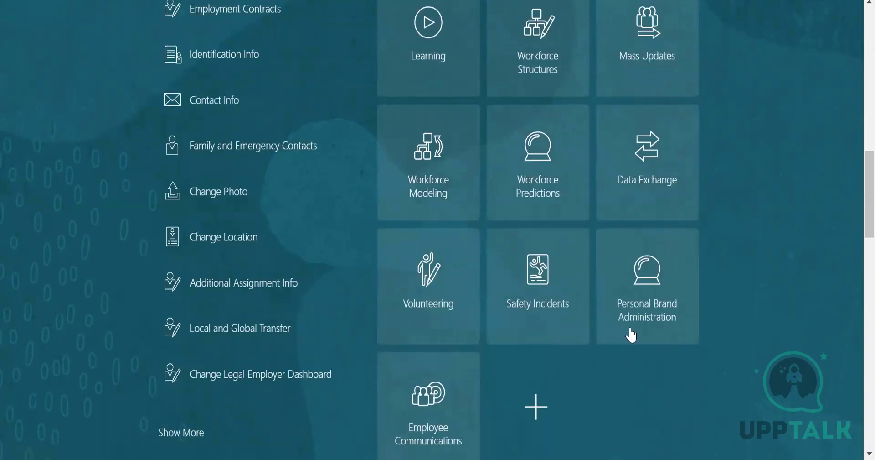
scroll(631, 335, "up", 4)
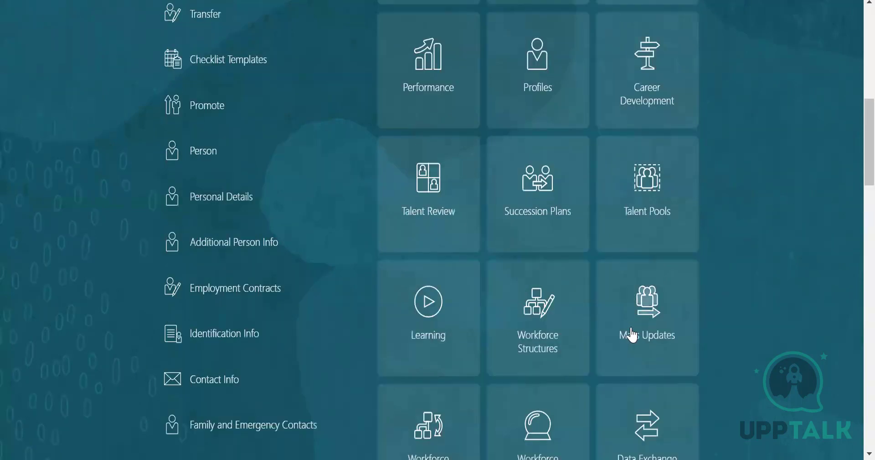
scroll(632, 336, "up", 7)
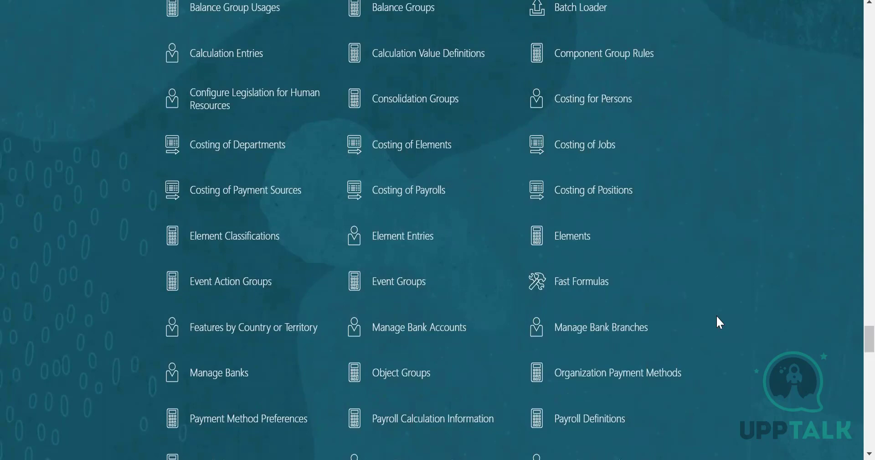
scroll(717, 316, "up", 1)
scroll(718, 316, "up", 1)
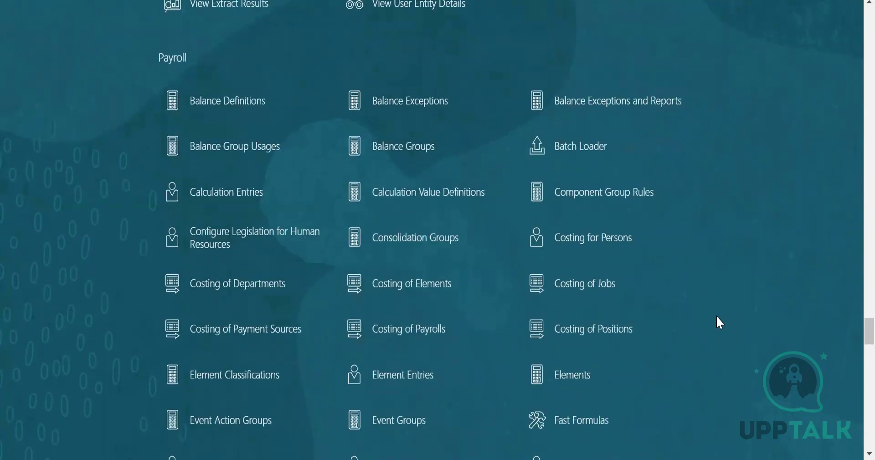
- Open Personal Payment Methods from the Payroll quick actions for the direct report who is Director of Human Resources
scroll(717, 316, "down", 3)
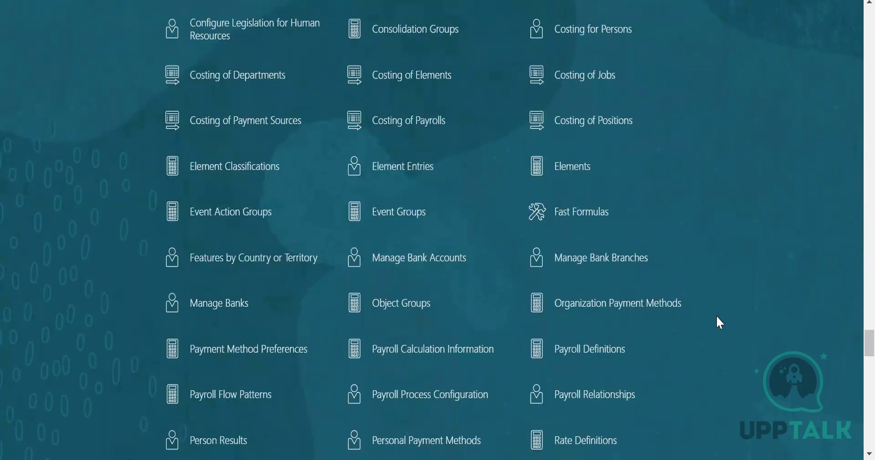
scroll(717, 316, "down", 3)
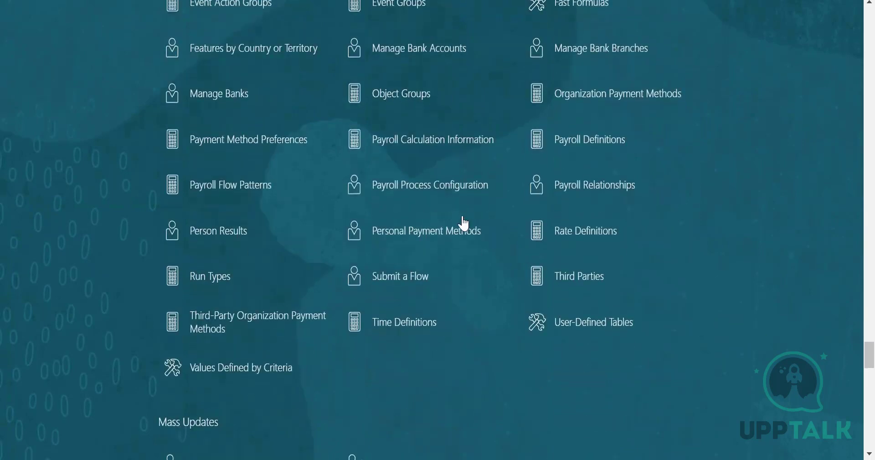
left_click(662, 252)
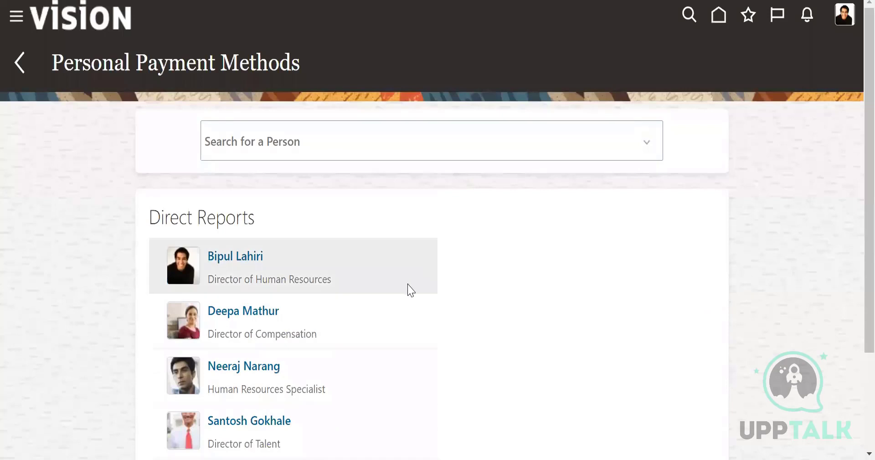
scroll(332, 242, "down", 2)
left_click(235, 186)
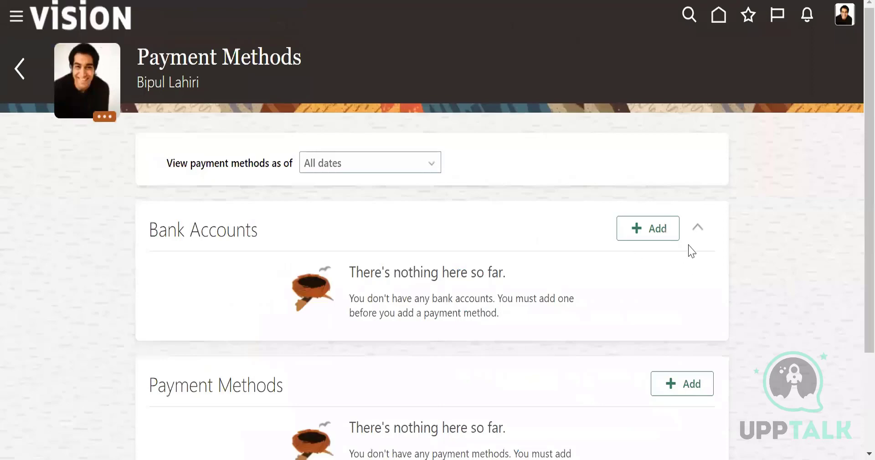
- Start adding a bank account for the employee, examine the fields of the form, and discard the entry
scroll(705, 292, "down", 3)
scroll(705, 277, "up", 3)
left_click(671, 232)
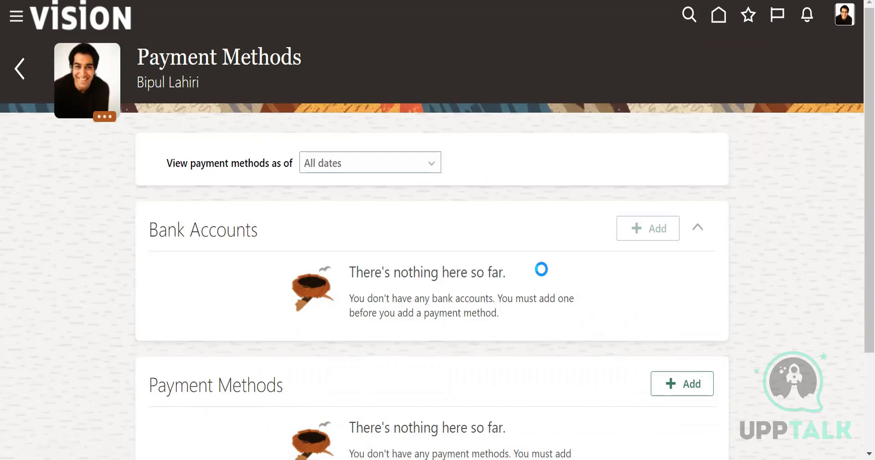
scroll(508, 292, "down", 3)
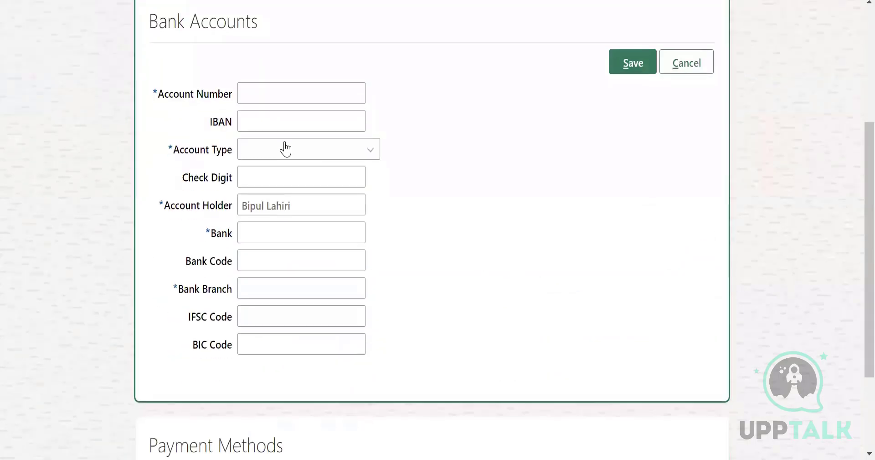
left_click(272, 85)
scroll(472, 177, "down", 2)
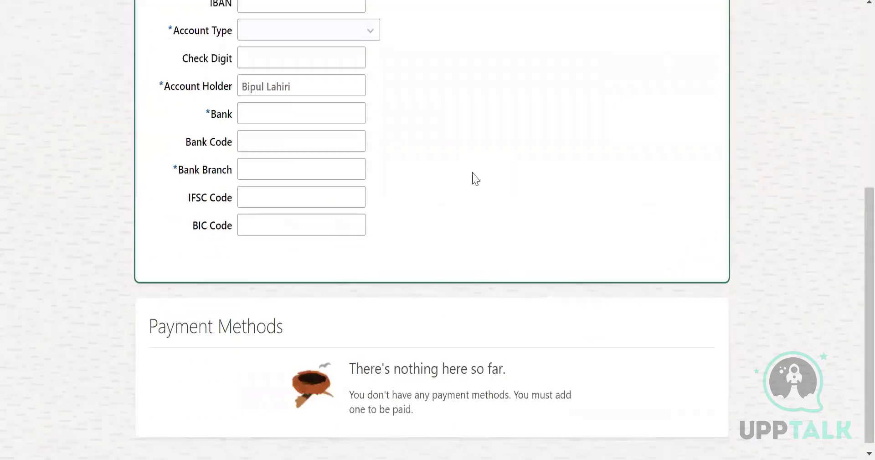
scroll(474, 177, "up", 3)
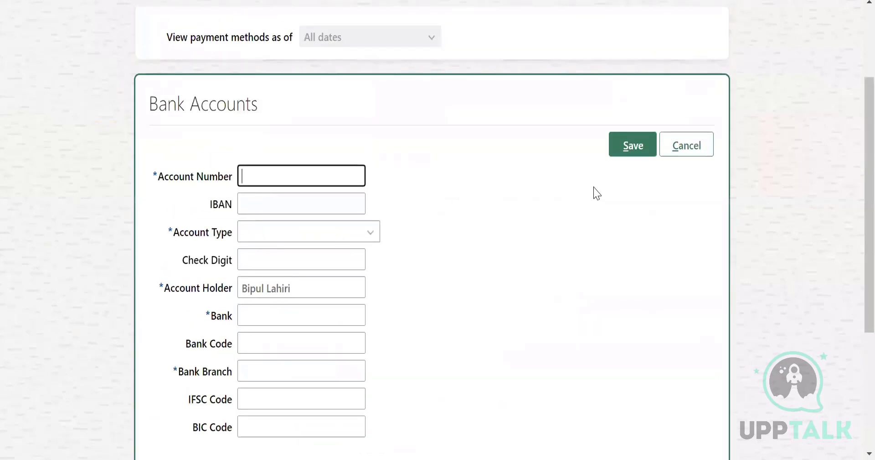
left_click(667, 145)
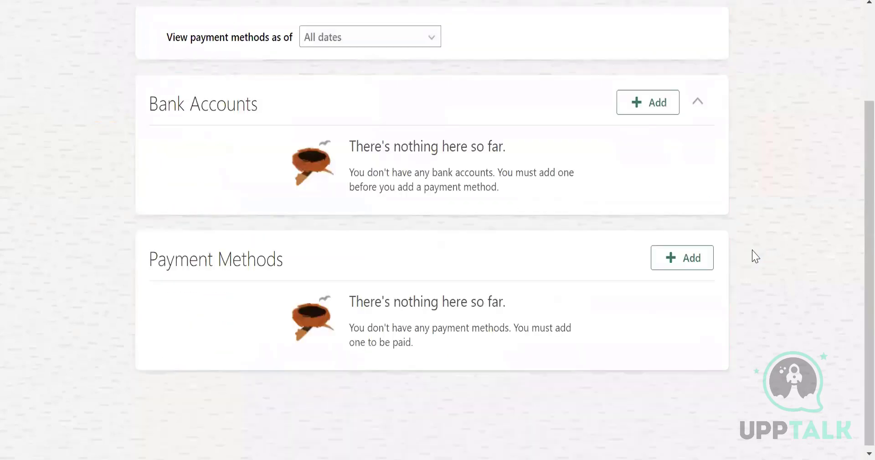
- Add and save a payment method named US_Cheque with the organization payment method Cheque for the employee
left_click(699, 255)
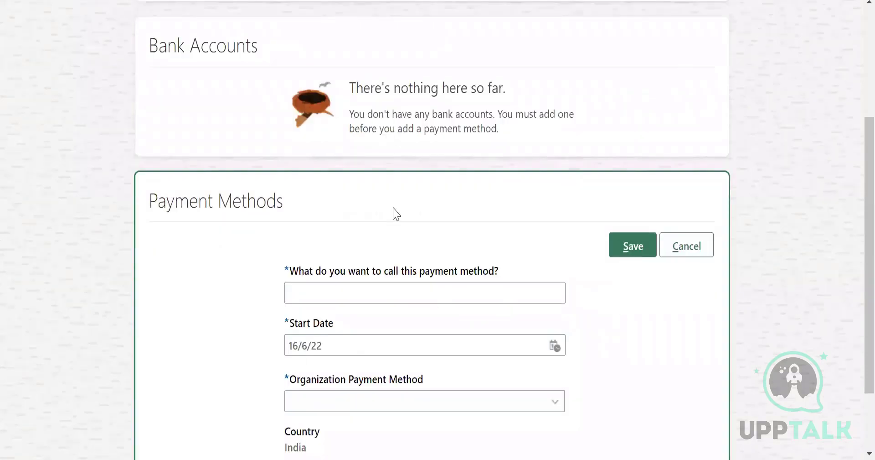
scroll(393, 212, "down", 1)
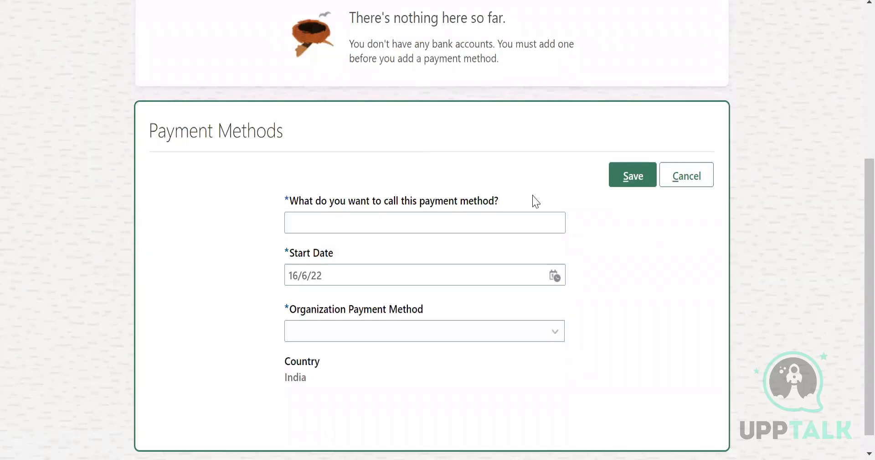
left_click(556, 335)
left_click(332, 381)
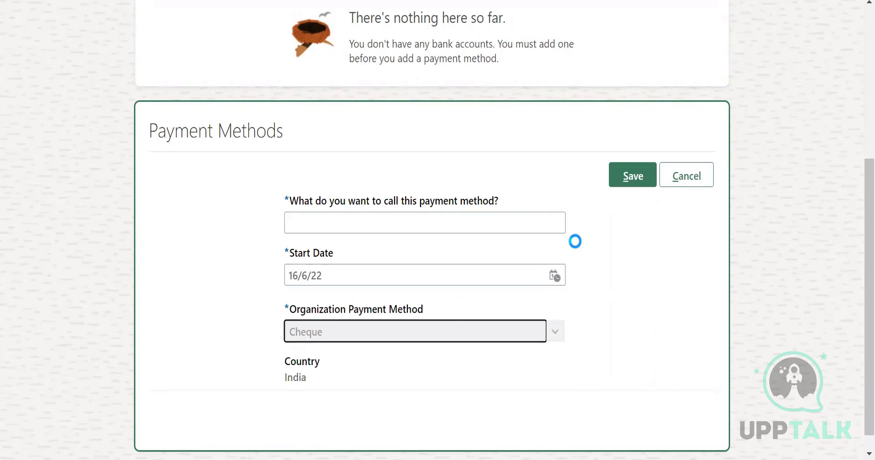
left_click(420, 225)
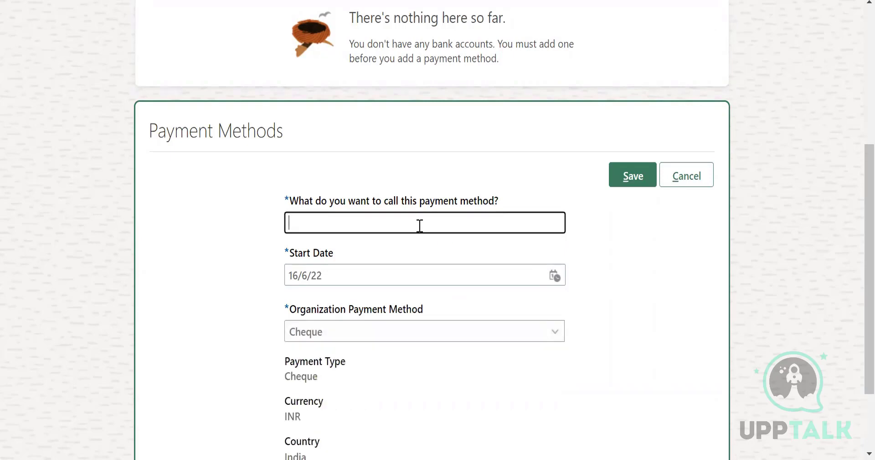
type("US_Cheque")
scroll(465, 237, "down", 2)
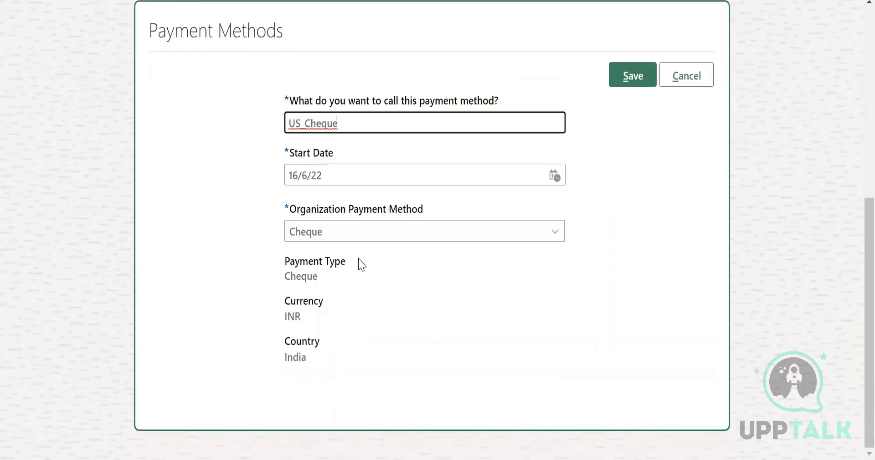
left_click(616, 82)
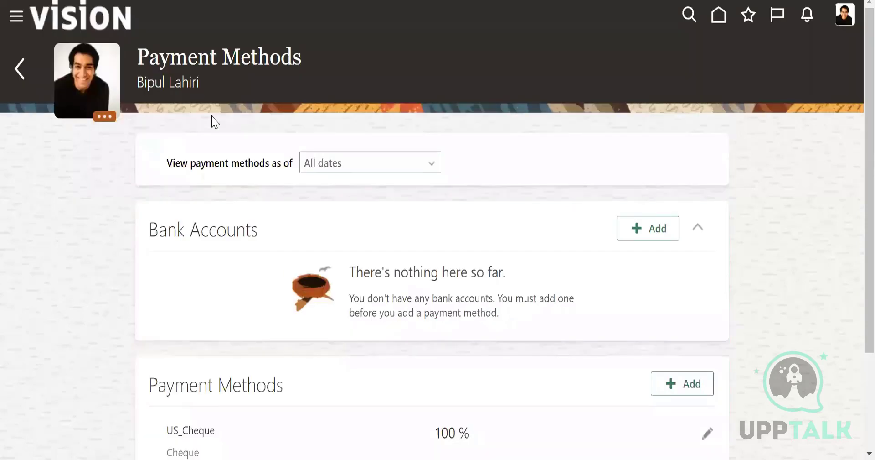
left_click_drag(140, 79, 204, 83)
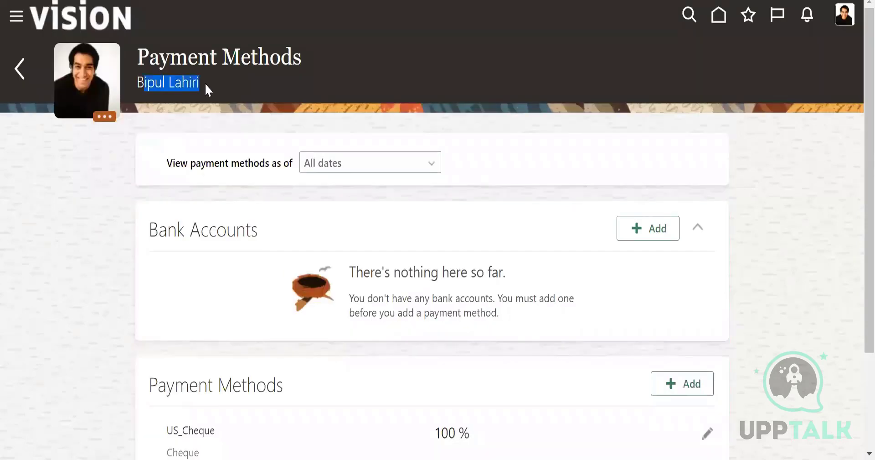
left_click(205, 144)
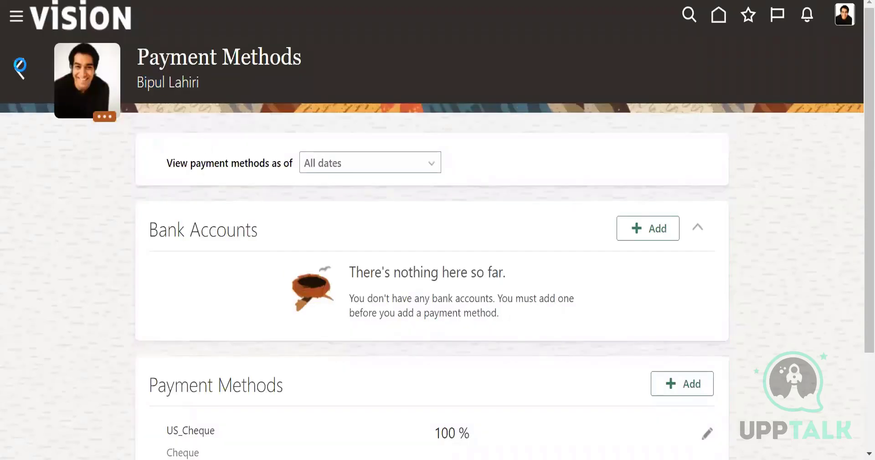
- Leave the employee's payment methods for the home page and expand the My Client Groups quick actions to the Payroll section
left_click(18, 68)
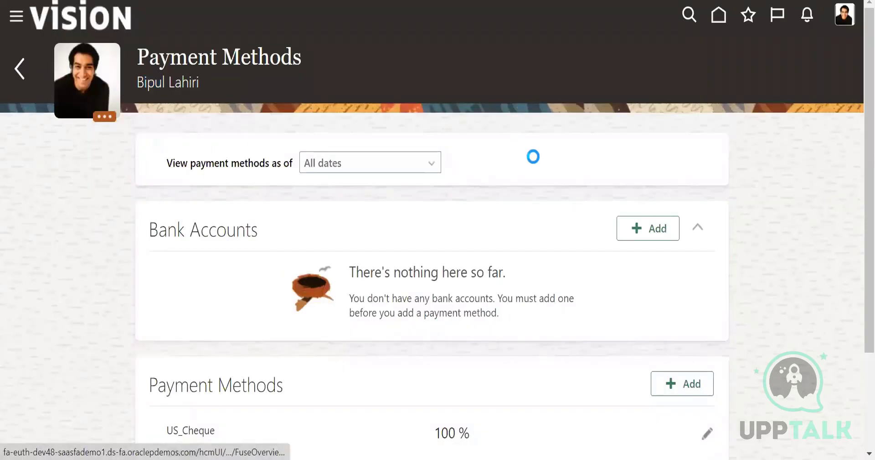
left_click(717, 19)
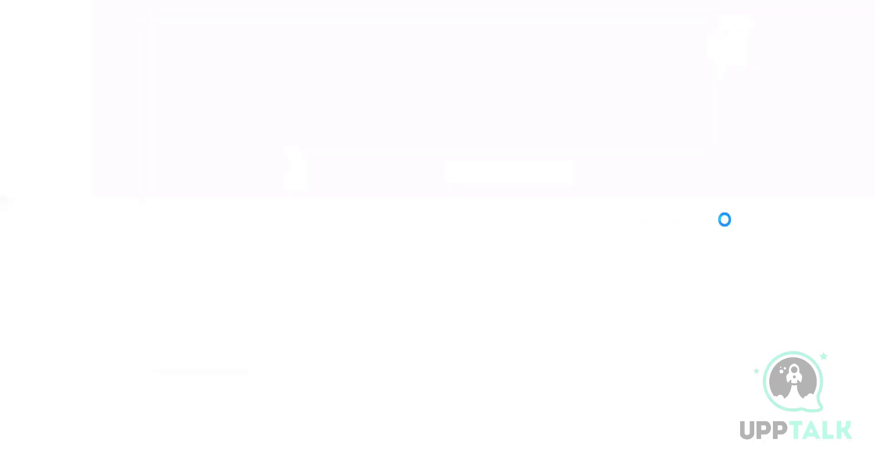
scroll(738, 254, "down", 20)
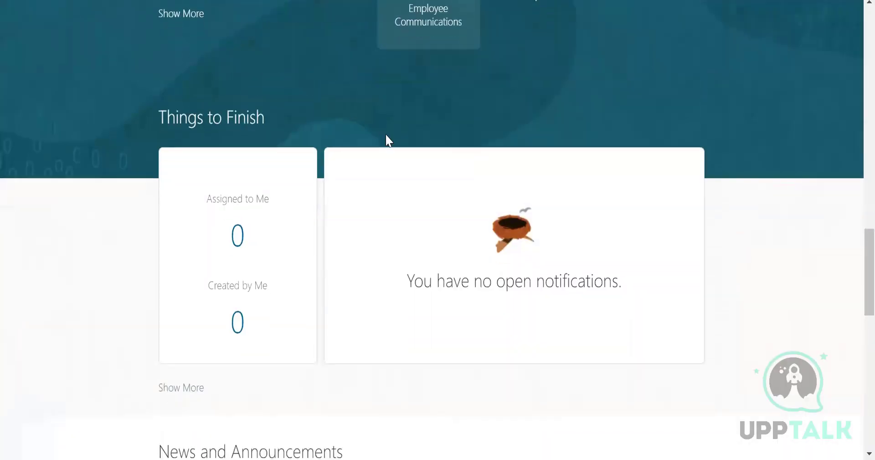
left_click(191, 27)
scroll(569, 288, "down", 10)
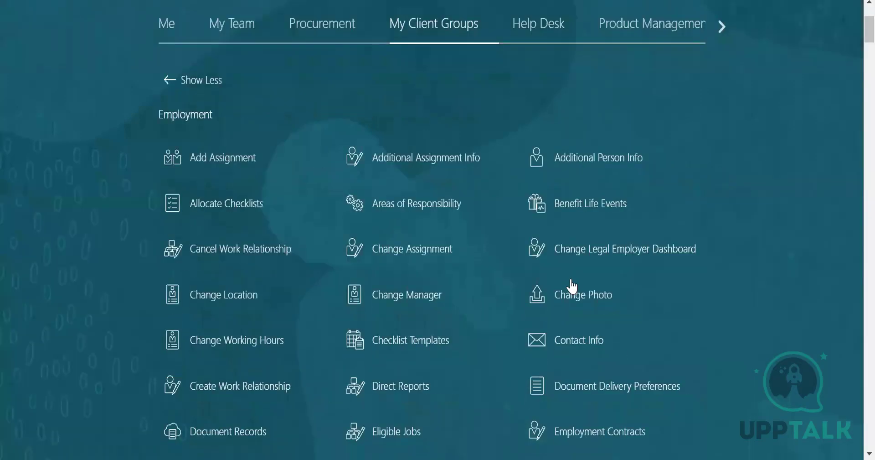
scroll(574, 283, "down", 20)
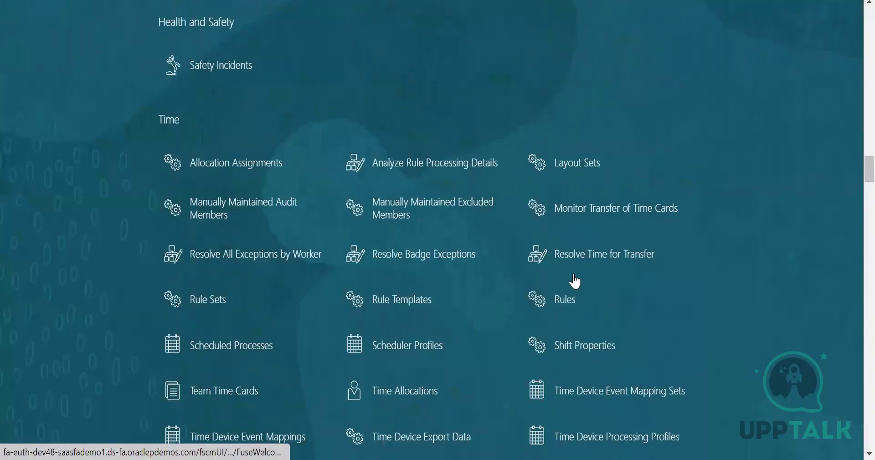
scroll(575, 282, "down", 20)
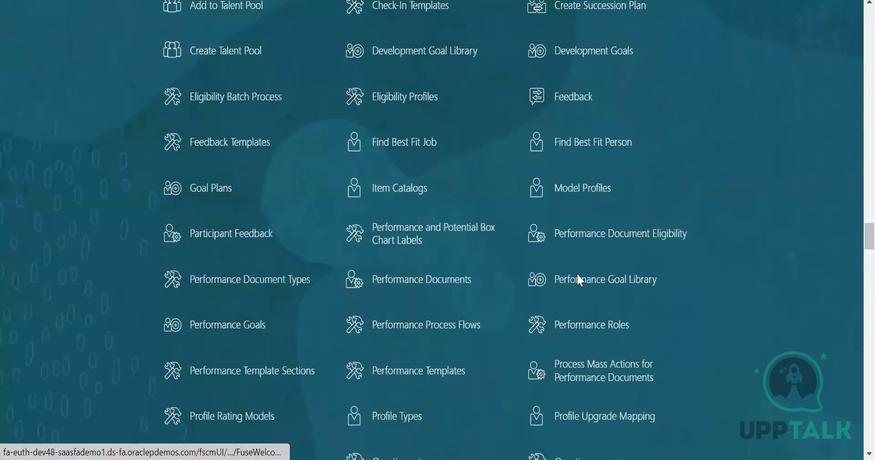
scroll(579, 282, "down", 20)
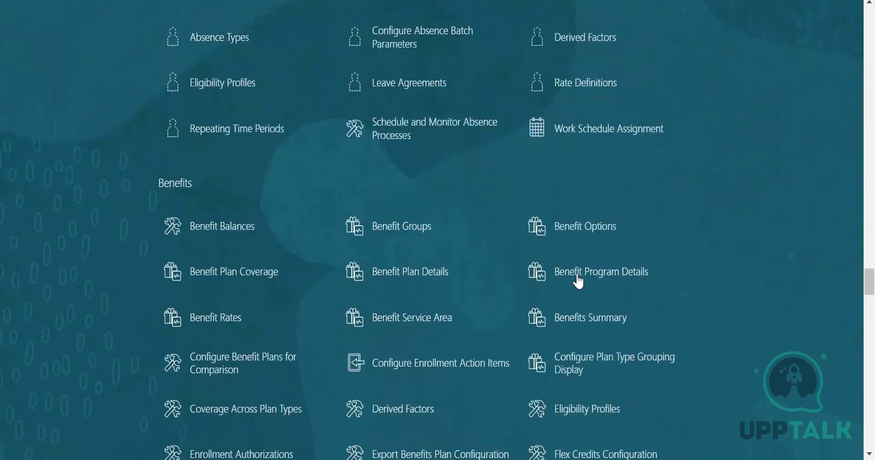
scroll(598, 283, "down", 14)
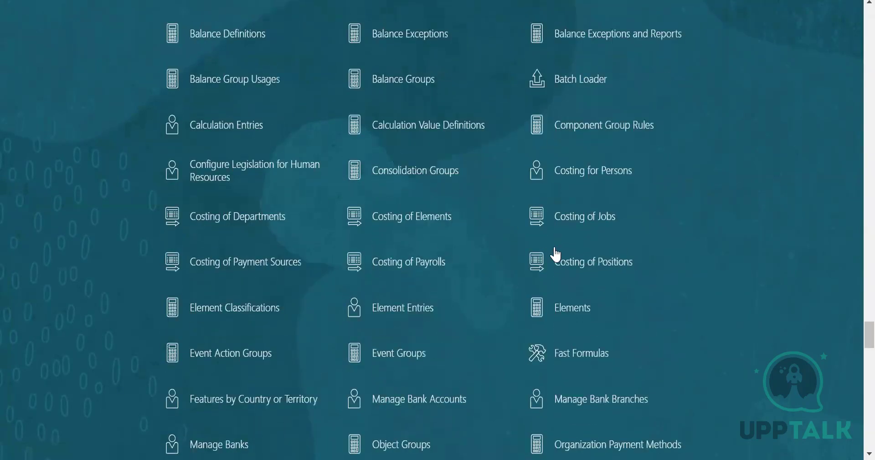
- Examine the full list of Payroll quick actions, from Balance Definitions to Values Defined by Criteria
scroll(627, 300, "down", 3)
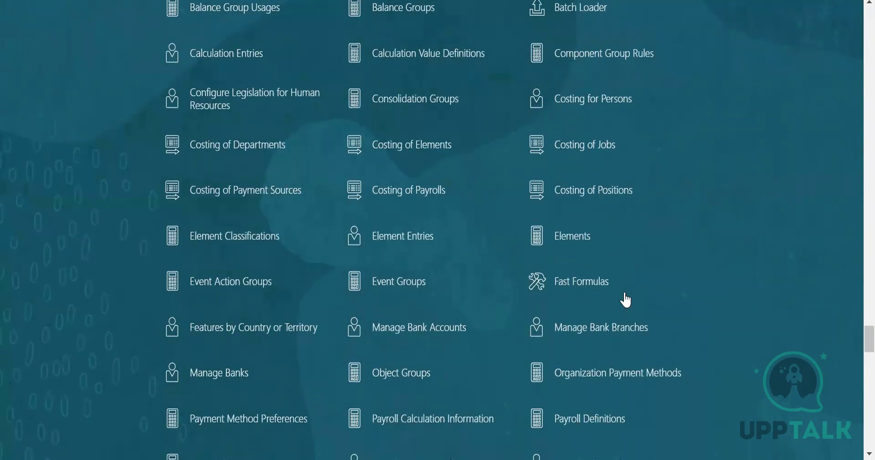
scroll(612, 172, "down", 2)
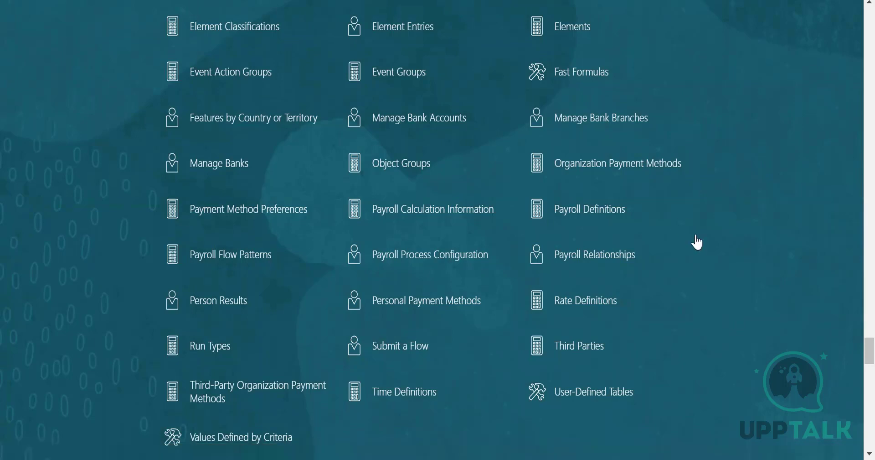
scroll(695, 270, "down", 2)
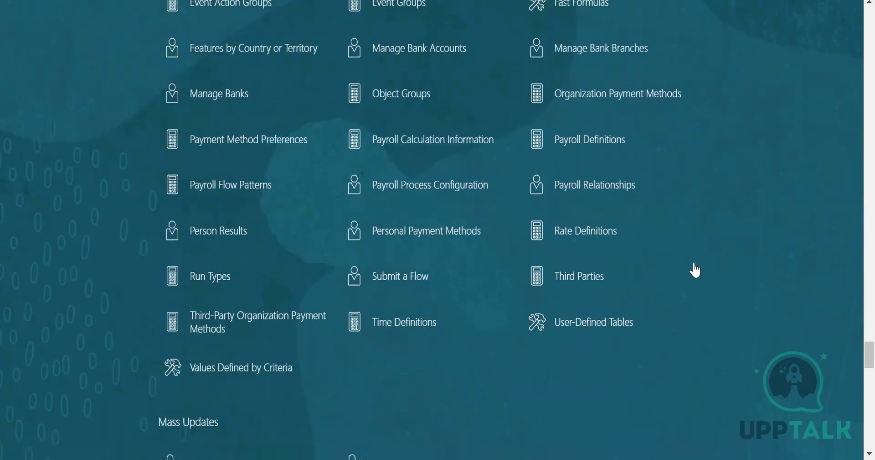
scroll(712, 285, "up", 3)
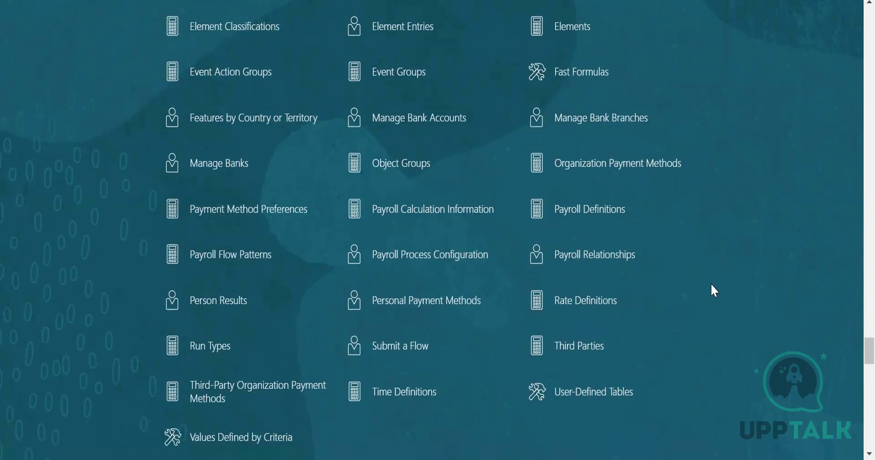
scroll(712, 284, "up", 6)
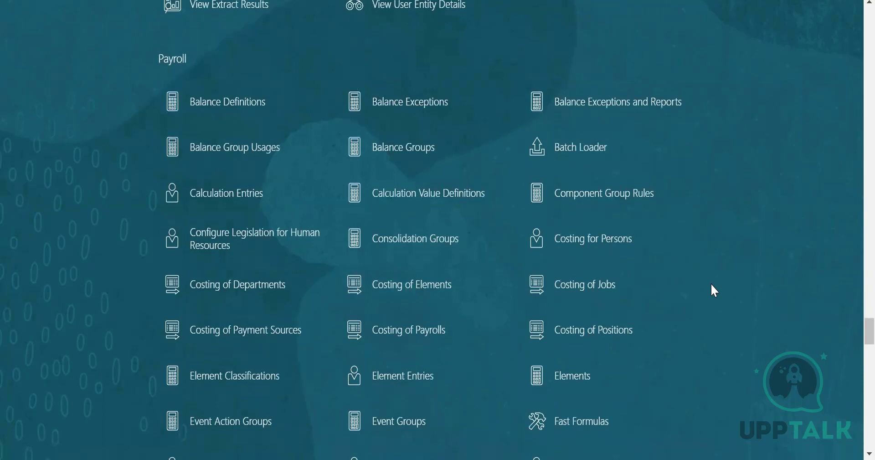
scroll(711, 284, "down", 5)
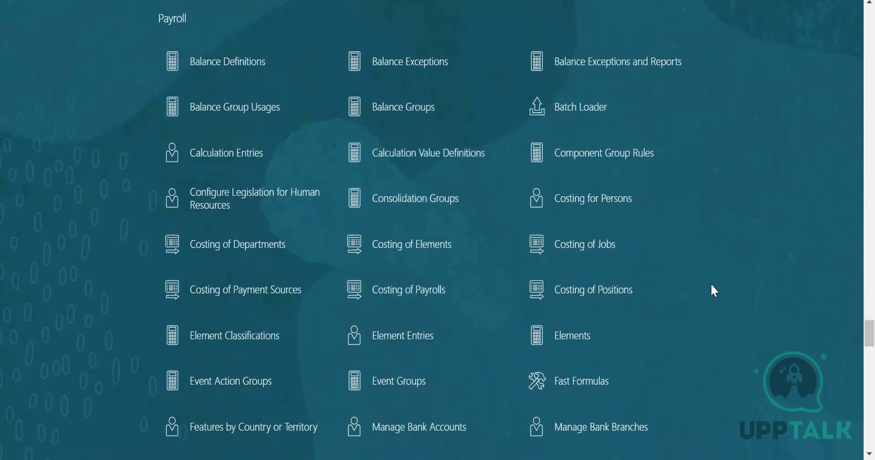
scroll(711, 284, "down", 3)
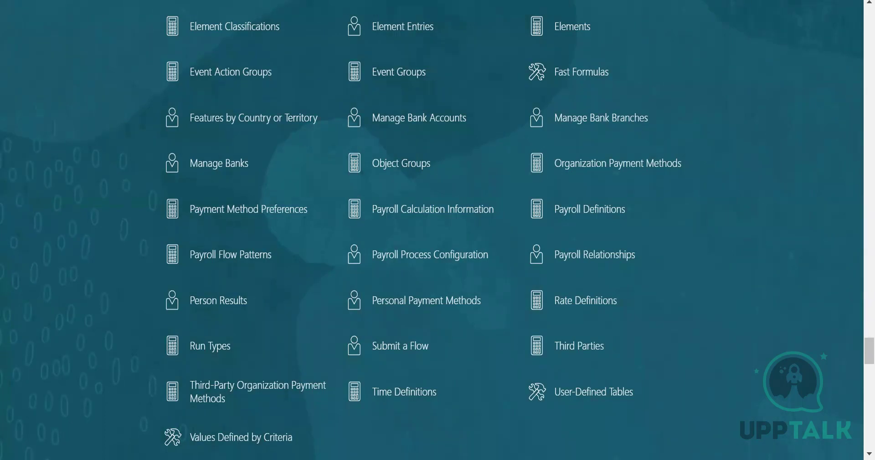
- Open the Flow Submission page and look through the flow patterns it offers
key("alt+Tab")
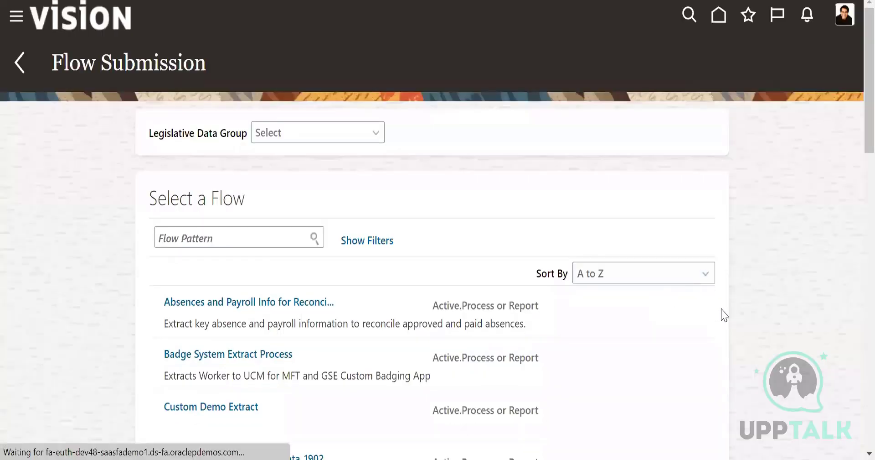
scroll(451, 287, "down", 5)
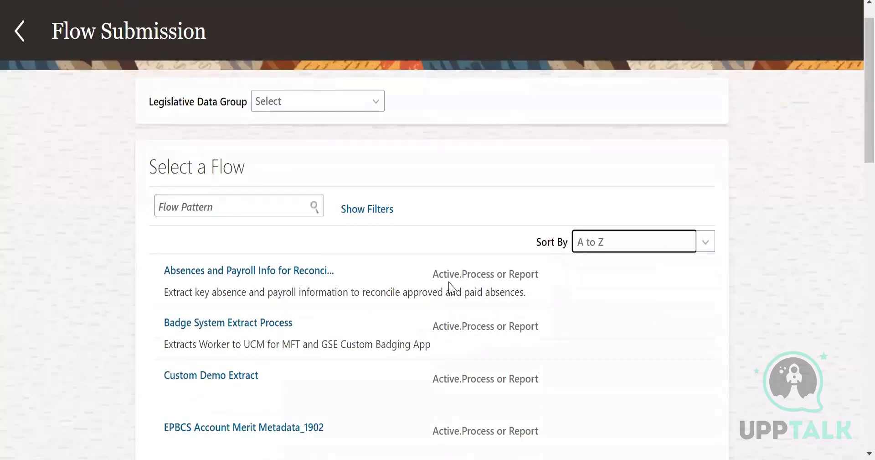
scroll(451, 287, "up", 5)
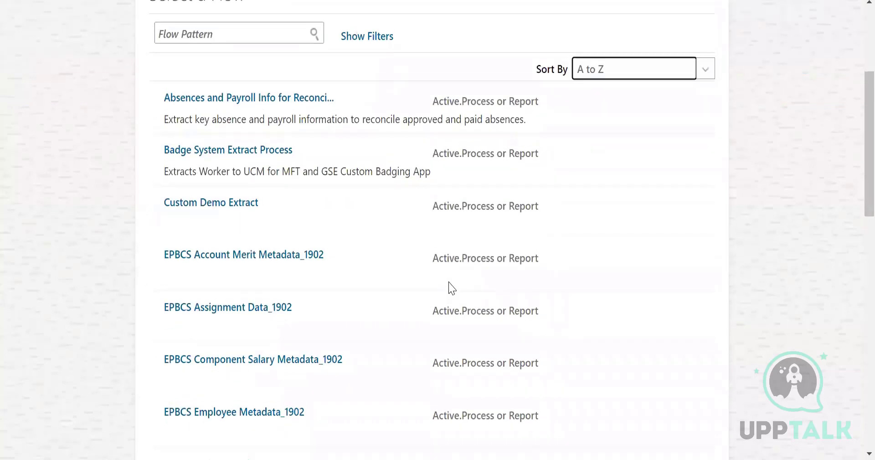
- Set the legislative data group to Fusion LDG on the Flow Submission page
left_click(297, 132)
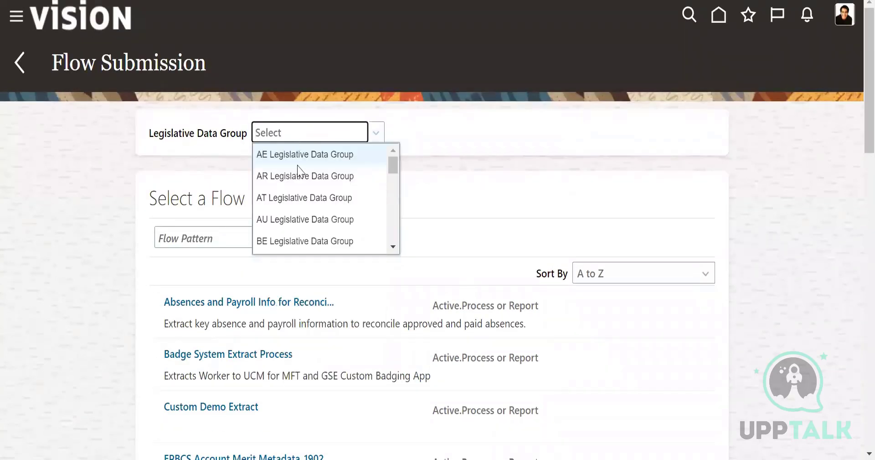
type("u")
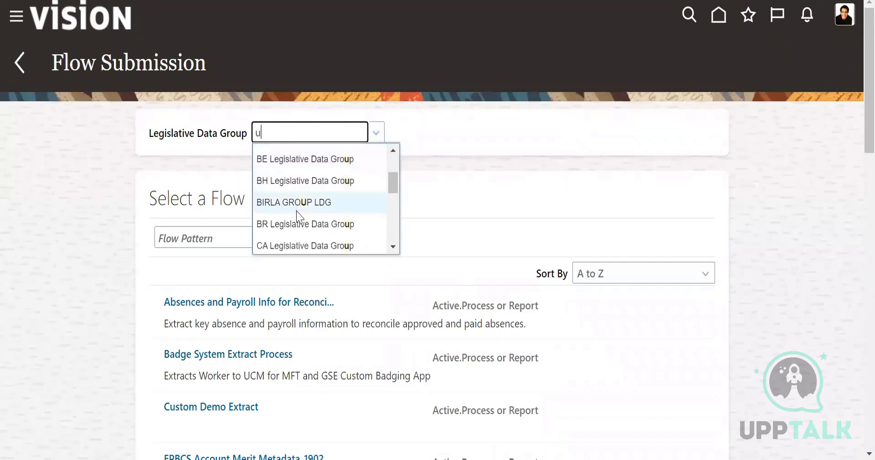
scroll(297, 214, "up", 2)
scroll(297, 219, "down", 4)
scroll(298, 222, "down", 6)
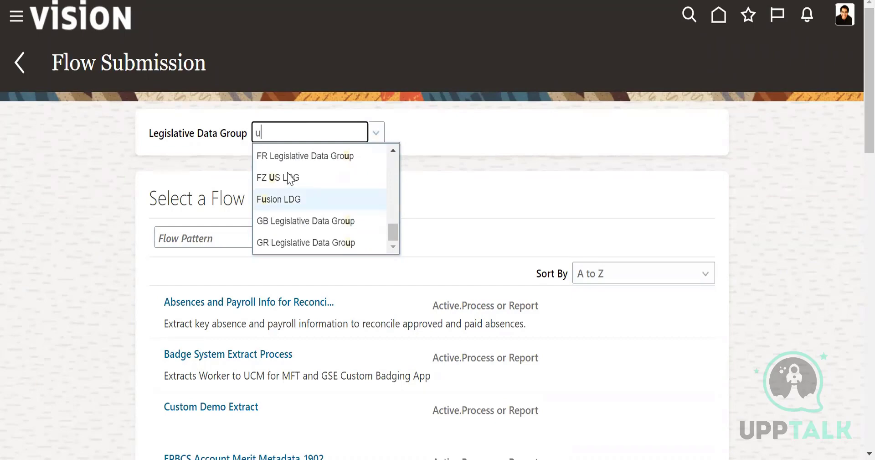
scroll(326, 166, "down", 2)
scroll(326, 166, "up", 1)
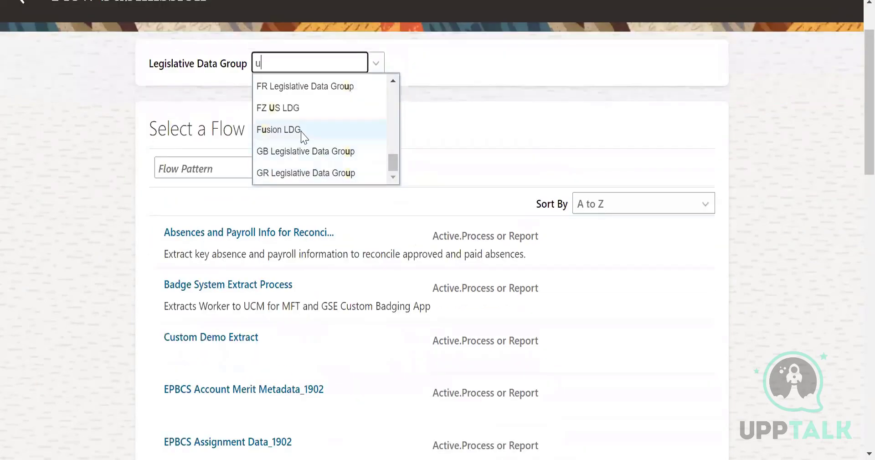
left_click(294, 130)
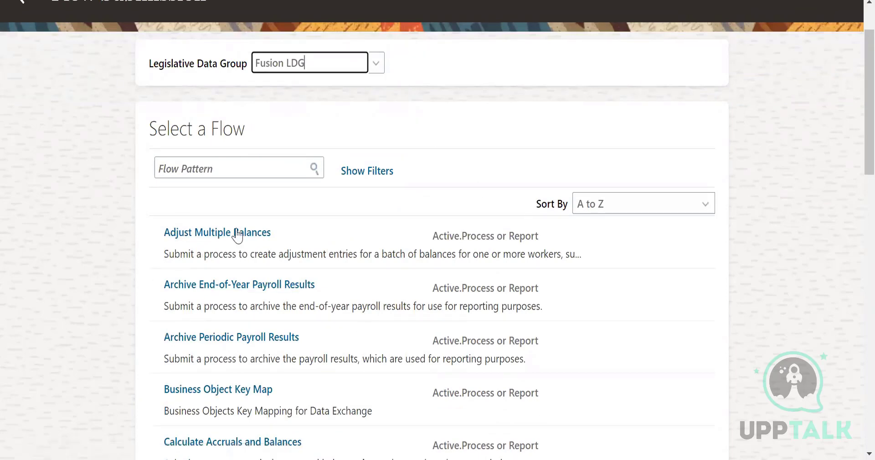
- Open the Archive End-of-Year Payroll Results flow and name the payroll flow US_Payroll flow
left_click(262, 289)
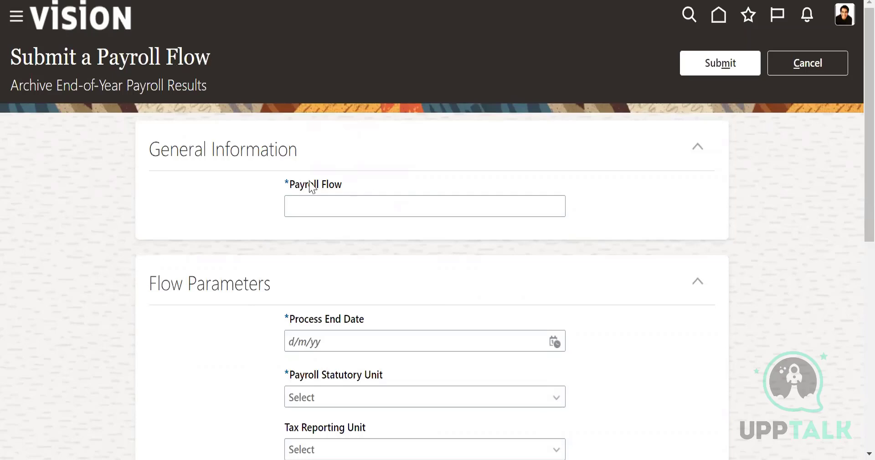
left_click(310, 211)
type("US")
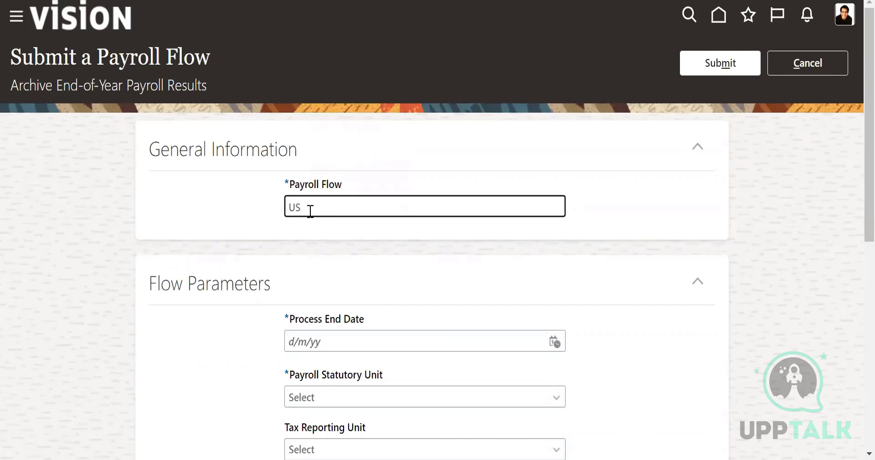
type("%")
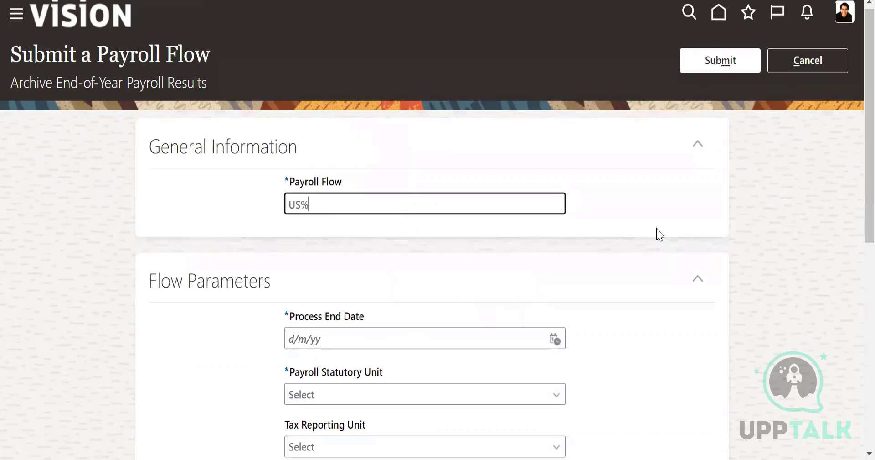
scroll(657, 233, "down", 2)
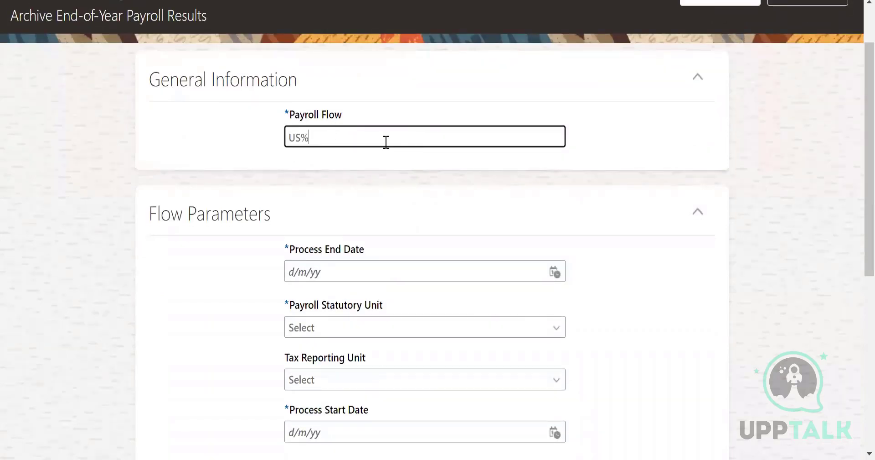
scroll(381, 43, "down", 1)
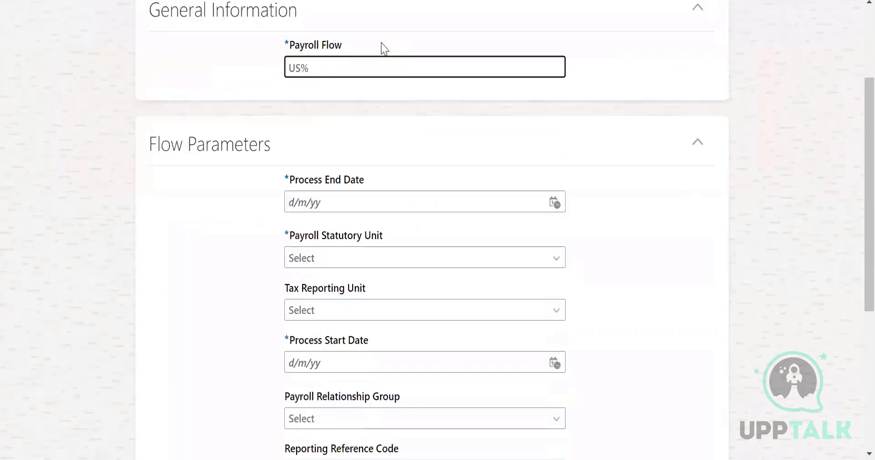
scroll(382, 45, "up", 1)
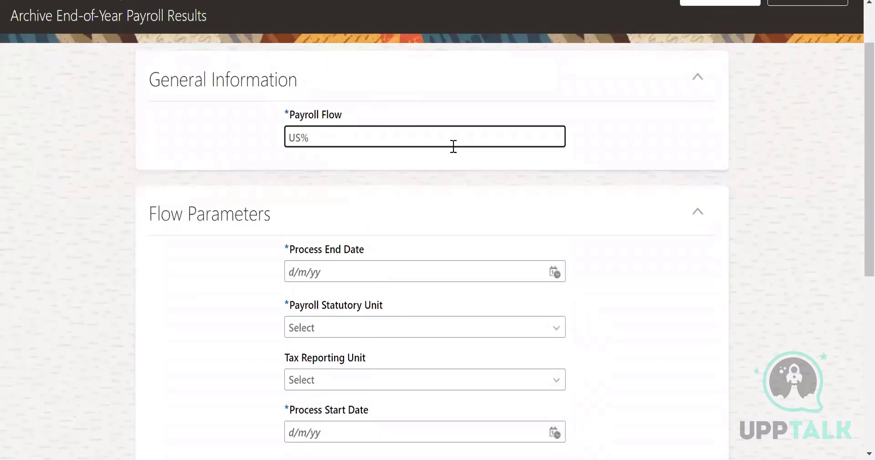
scroll(455, 148, "up", 1)
key("BackSpace")
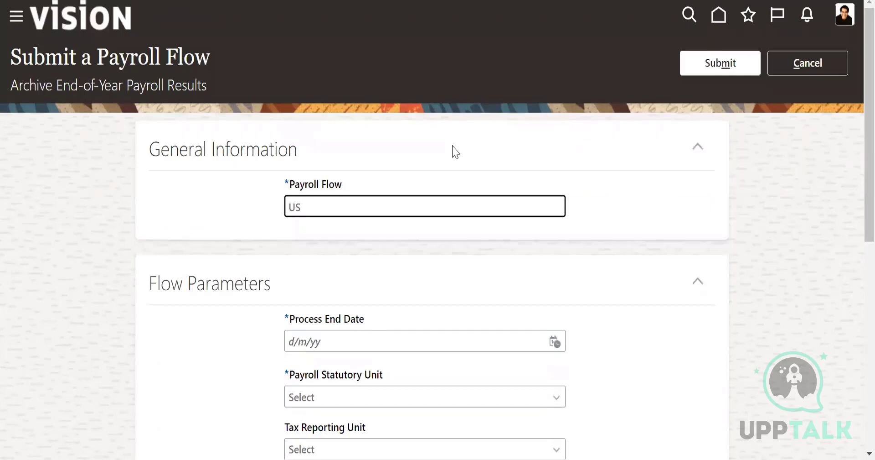
type("_Payroll flow")
- Set the Process End Date to 30/6/22 and look up the choices for Payroll Statutory Unit and Tax Reporting Unit
scroll(455, 151, "down", 3)
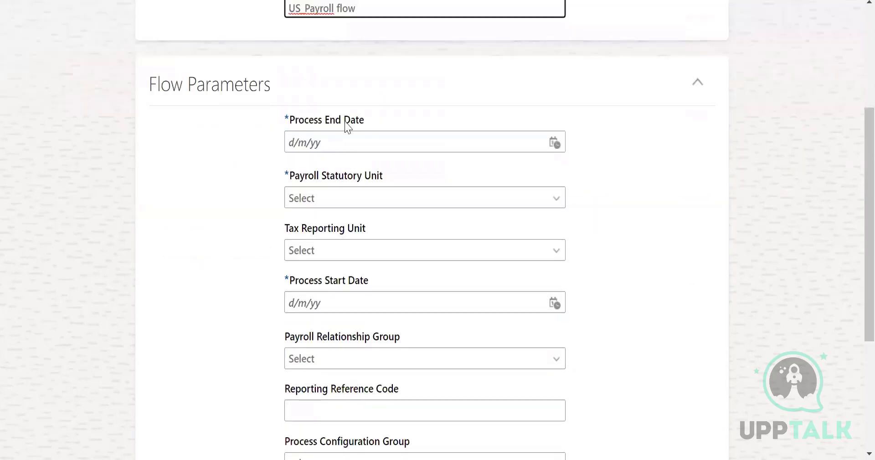
left_click(555, 133)
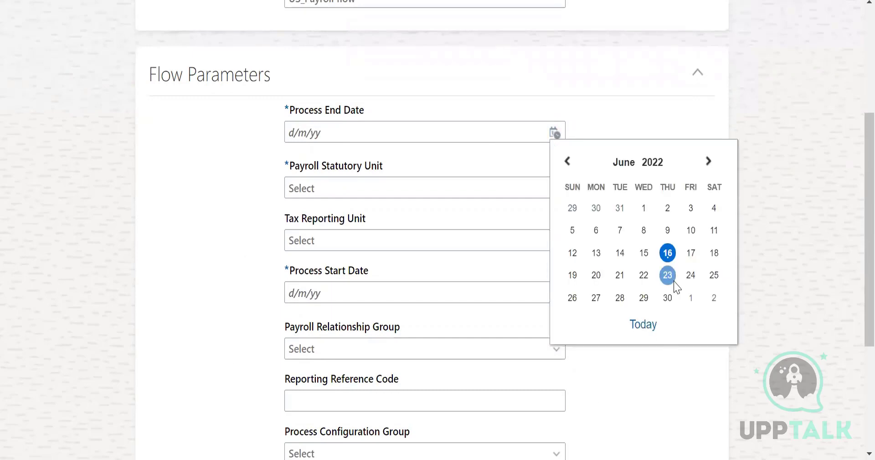
left_click(667, 298)
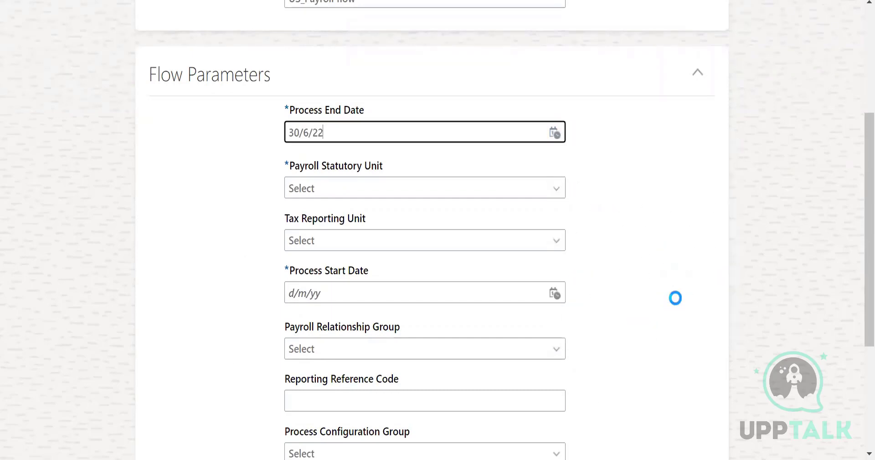
left_click(558, 189)
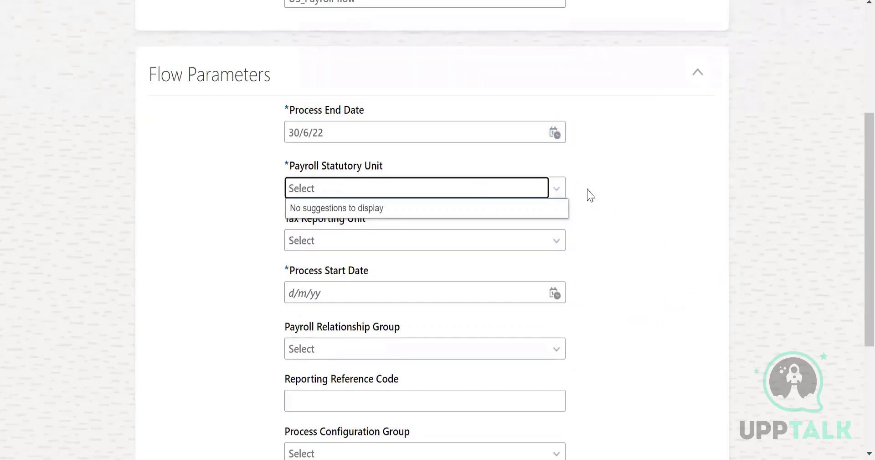
left_click(556, 191)
left_click(322, 192)
left_click(362, 263)
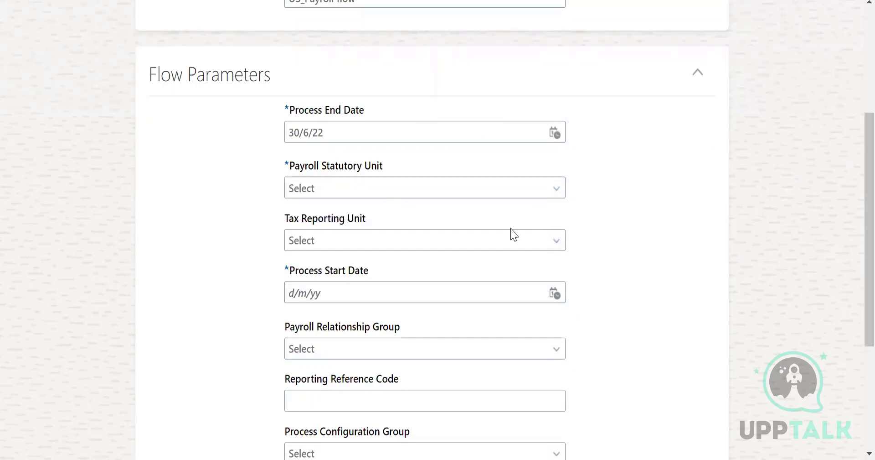
left_click(561, 245)
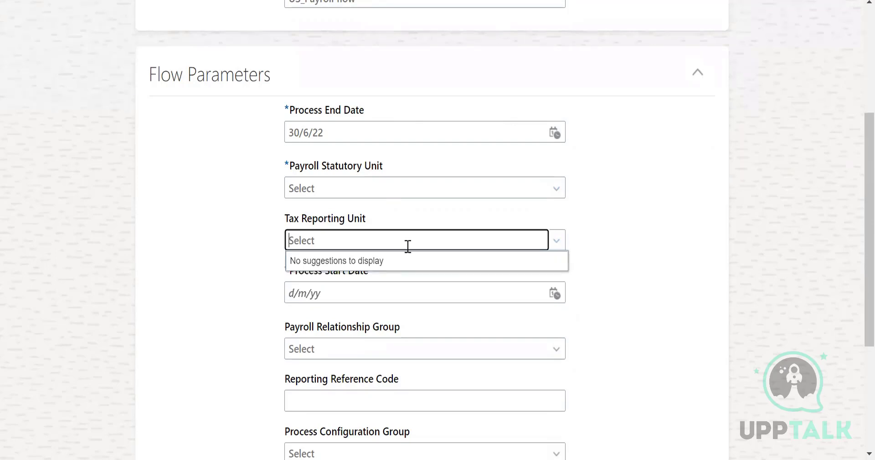
left_click(446, 212)
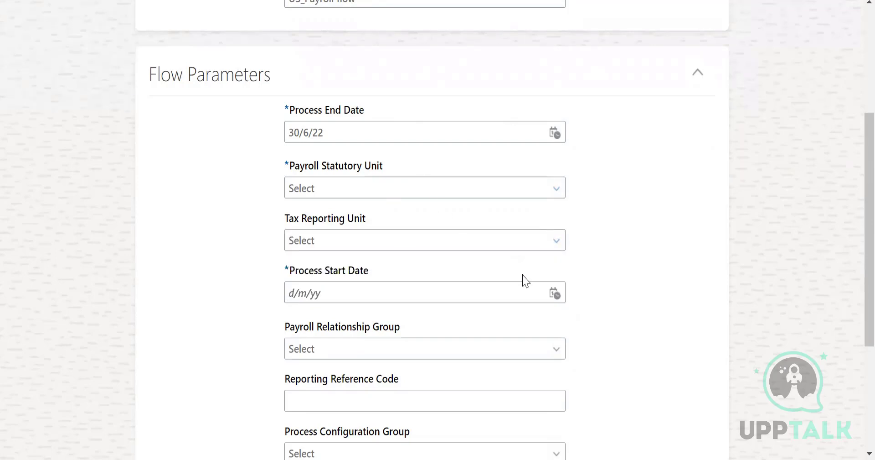
- Try 1/6/22 as the Process End Date, restore 30/6/22, and recheck the choices for the statutory and tax reporting units
left_click(556, 134)
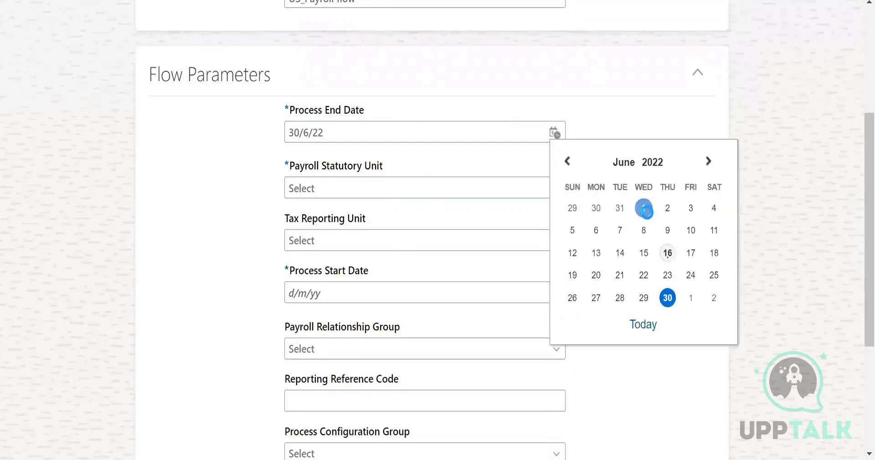
left_click(644, 206)
left_click(561, 189)
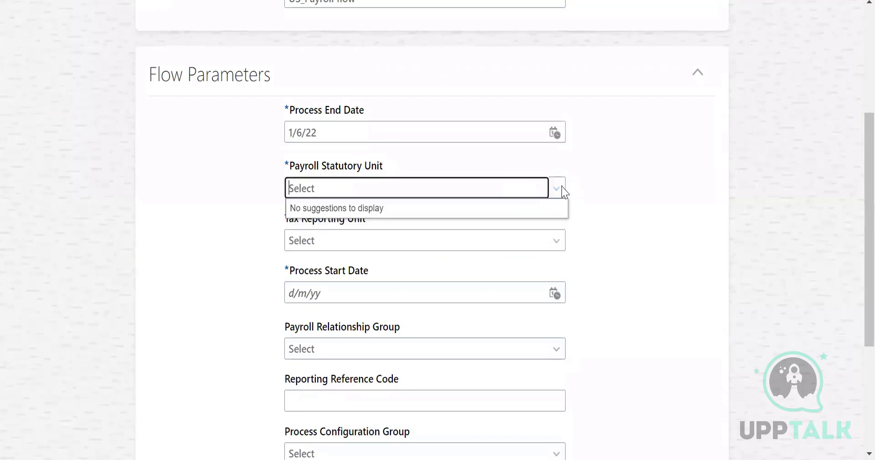
left_click(557, 133)
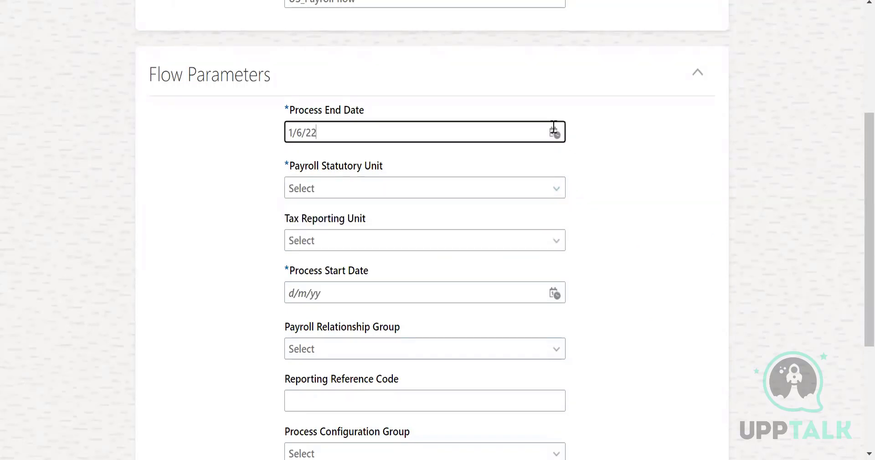
left_click(556, 135)
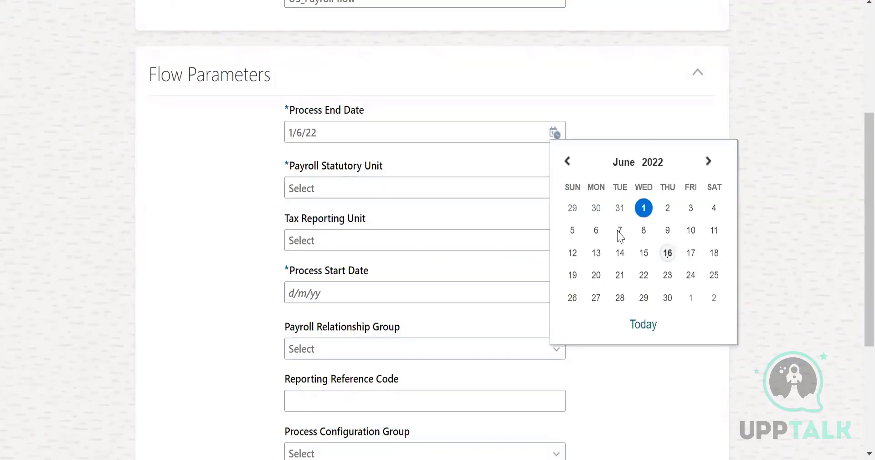
left_click(666, 297)
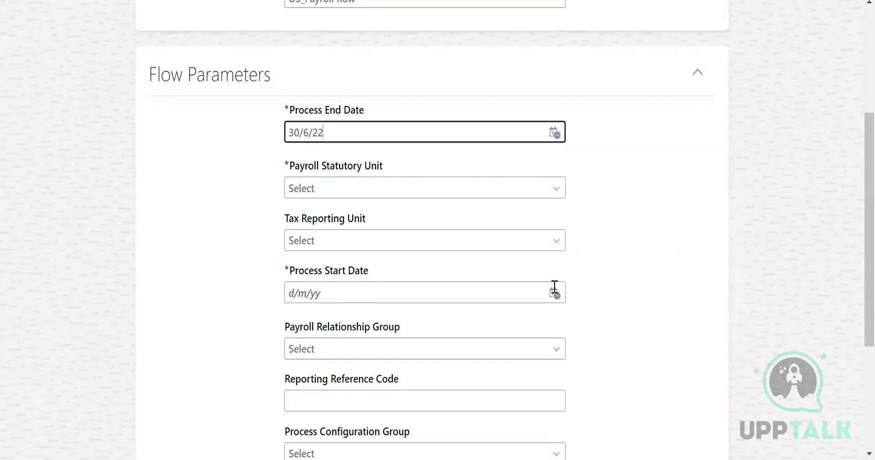
left_click(555, 240)
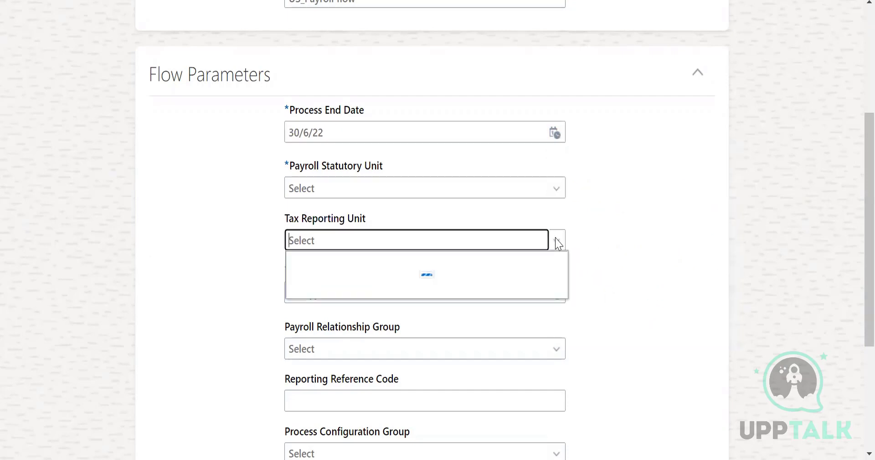
left_click(726, 328)
- Set the Process Start Date to 30/6/22, review the flow parameters and cancel the payroll flow submission
left_click(555, 292)
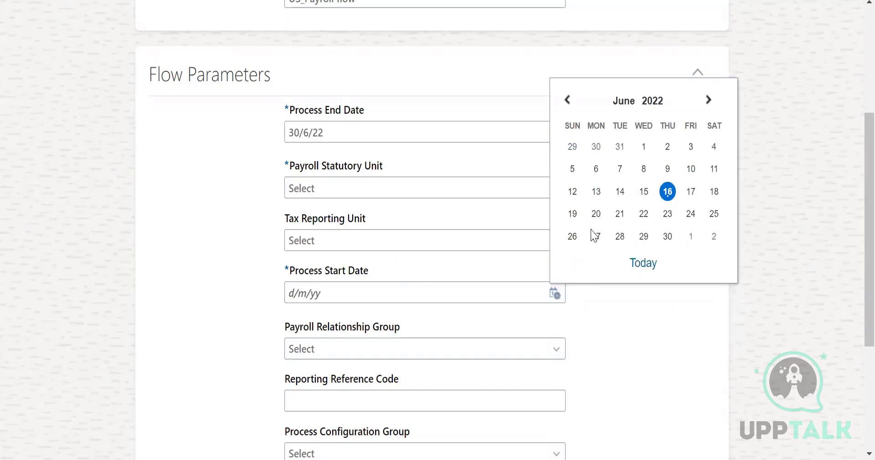
left_click(668, 236)
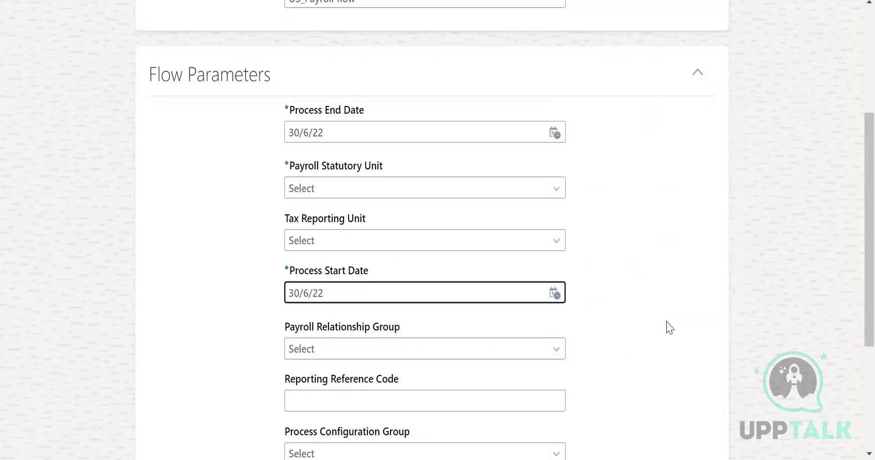
scroll(669, 333, "down", 4)
scroll(671, 338, "up", 6)
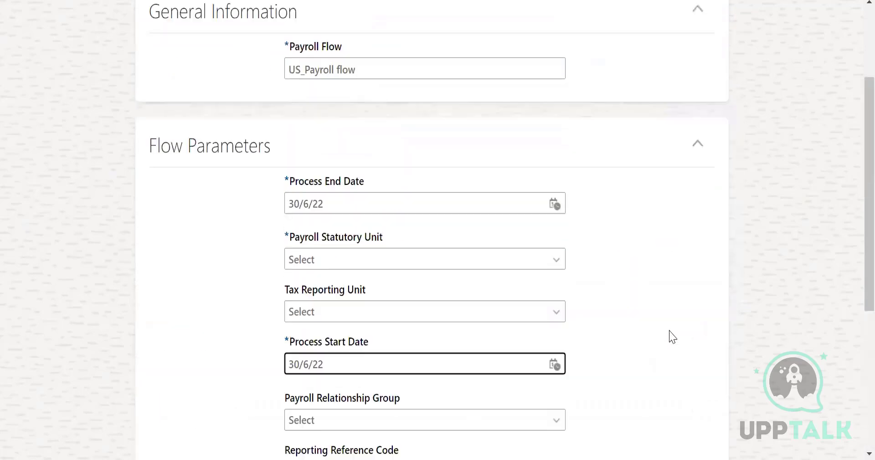
scroll(673, 336, "up", 3)
left_click(802, 63)
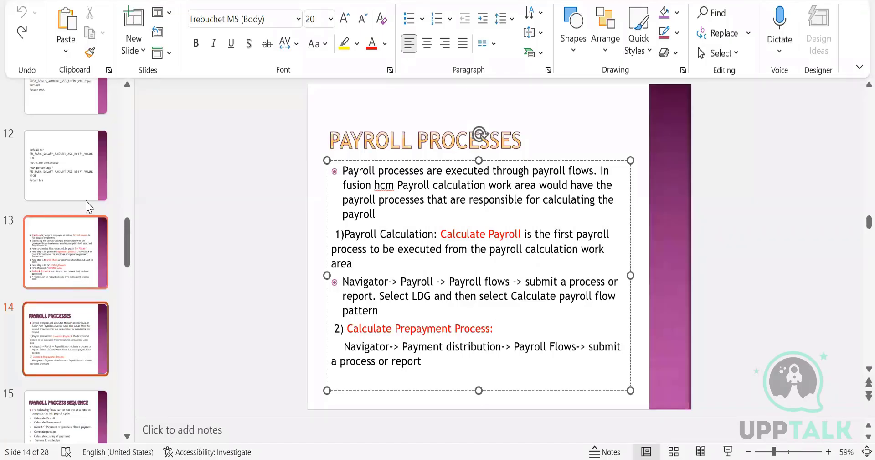
- Switch to the PowerPoint payroll presentation and go back through the Example, Organization Payment Methods and Fast Formulas slides
scroll(73, 196, "up", 1)
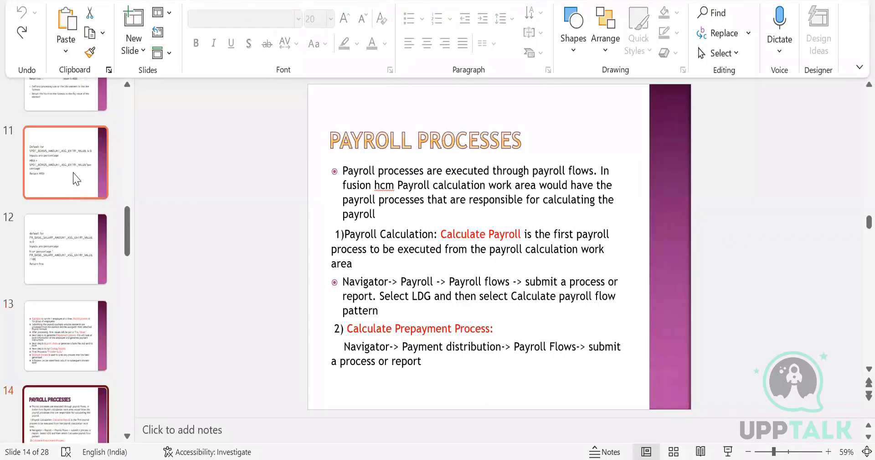
scroll(71, 183, "up", 1)
left_click(70, 183)
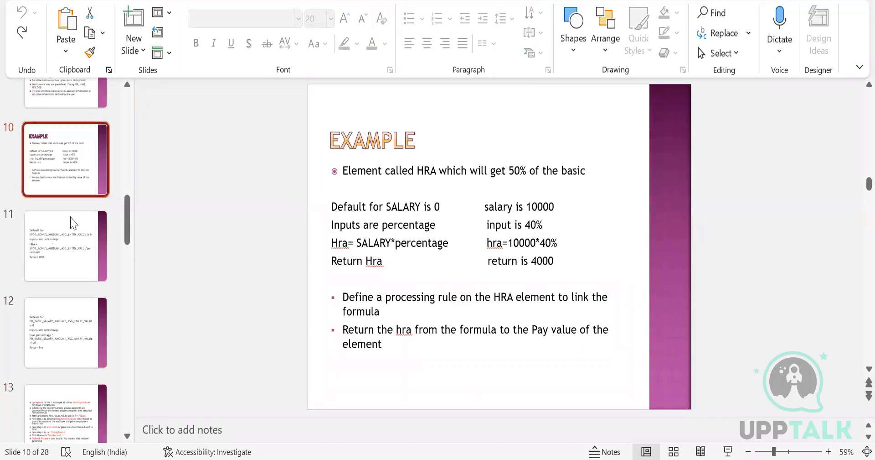
scroll(73, 230, "up", 1)
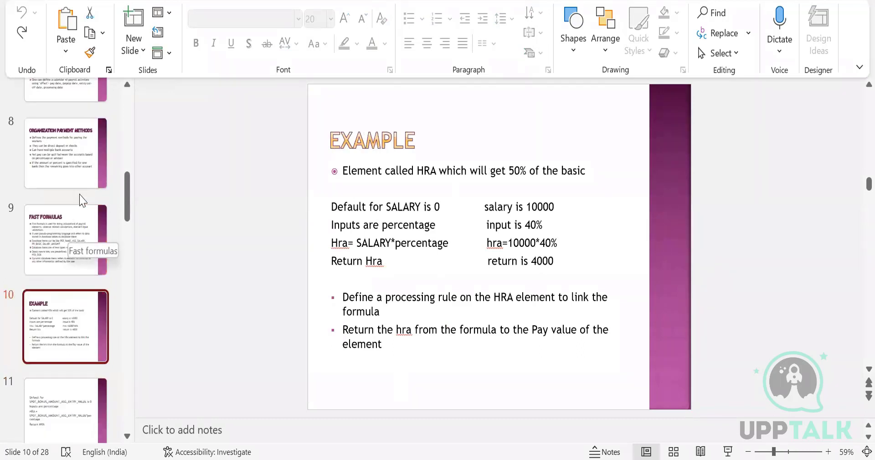
left_click(81, 179)
left_click(77, 244)
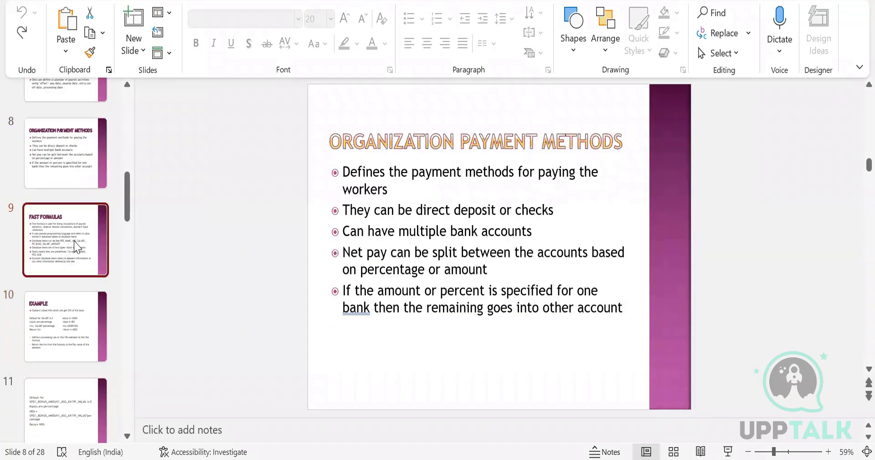